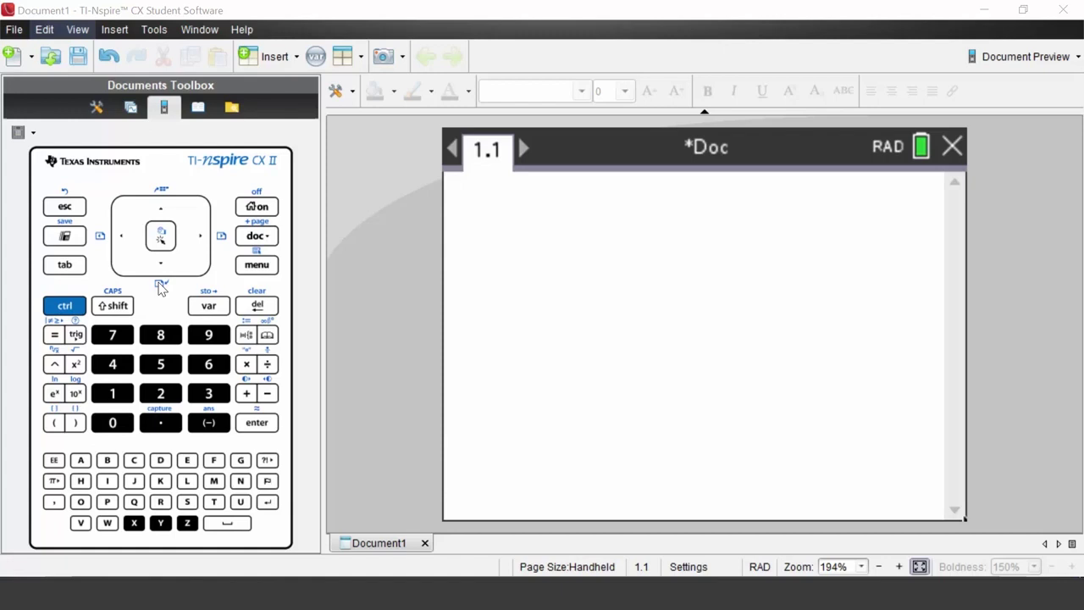
Begin the assignment a := with a blank 2×2 matrix template from Matrix & Vector > Create.
left_click(84, 464)
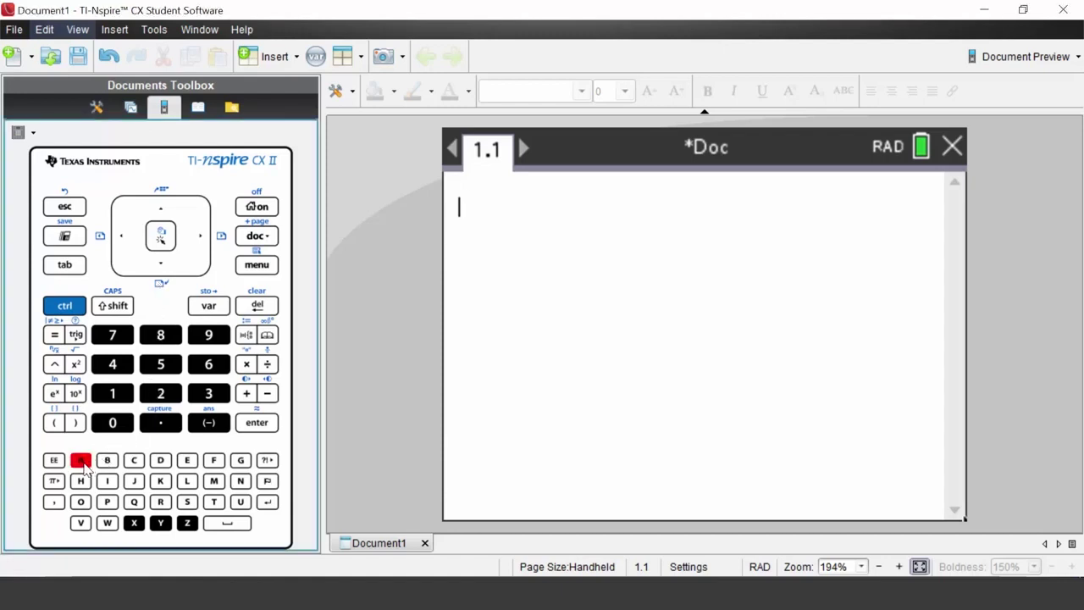
left_click(74, 306)
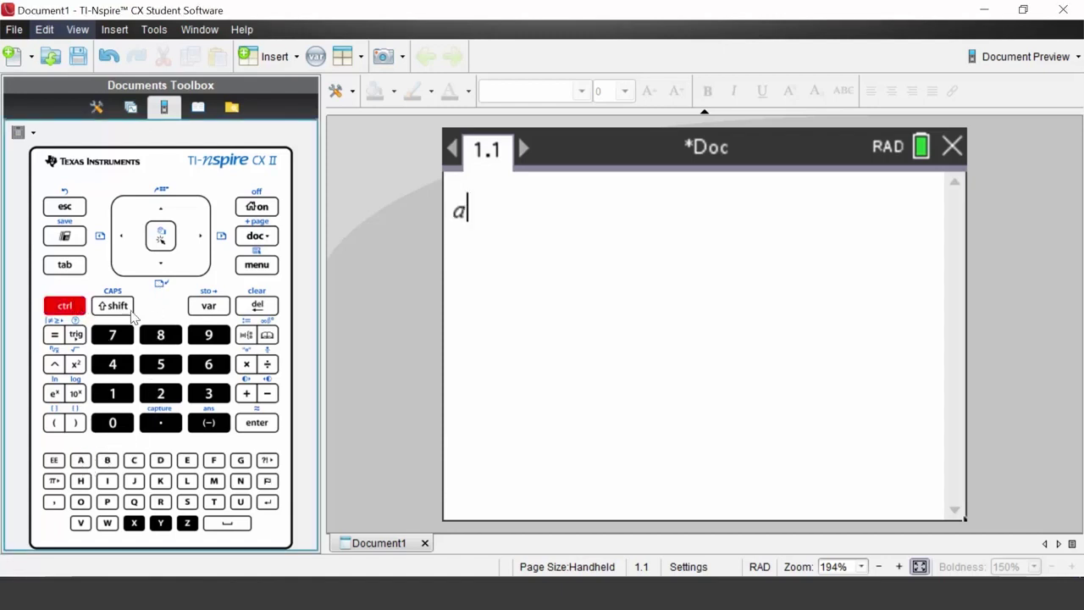
left_click(245, 335)
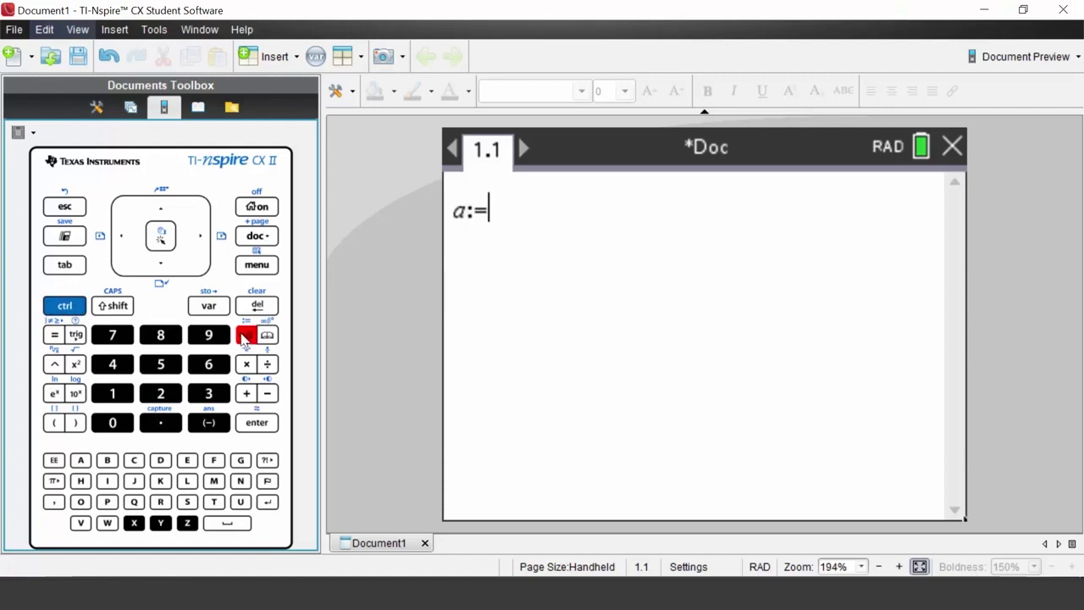
left_click(256, 268)
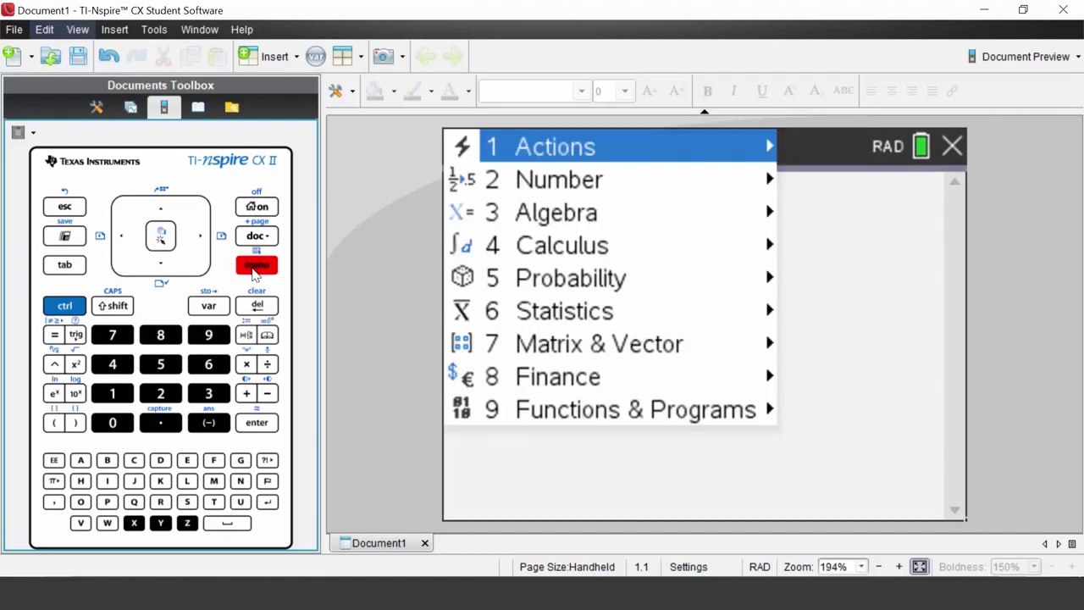
left_click(125, 337)
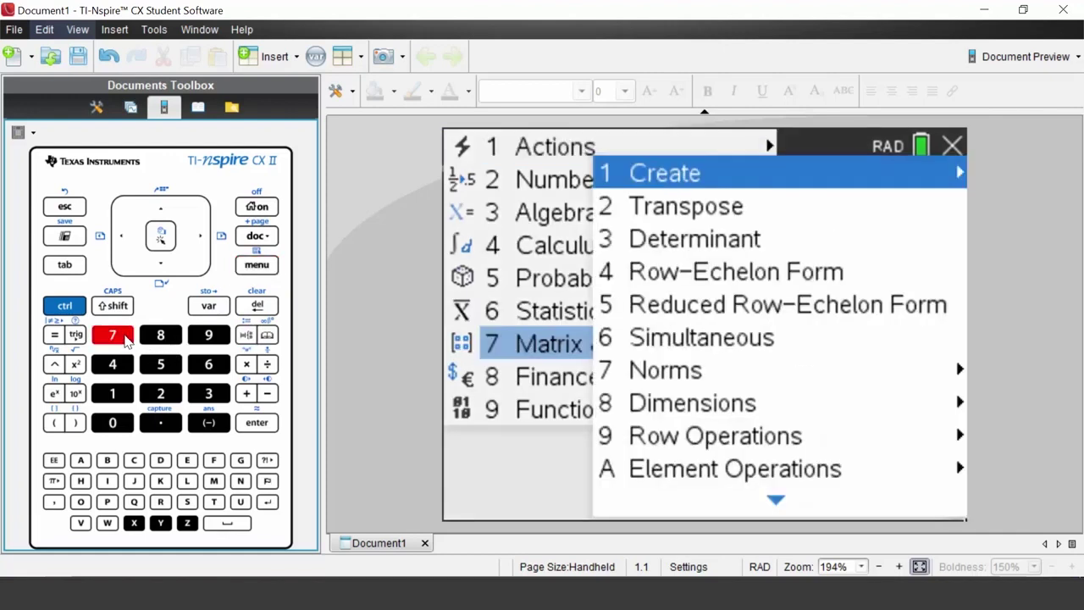
left_click(125, 397)
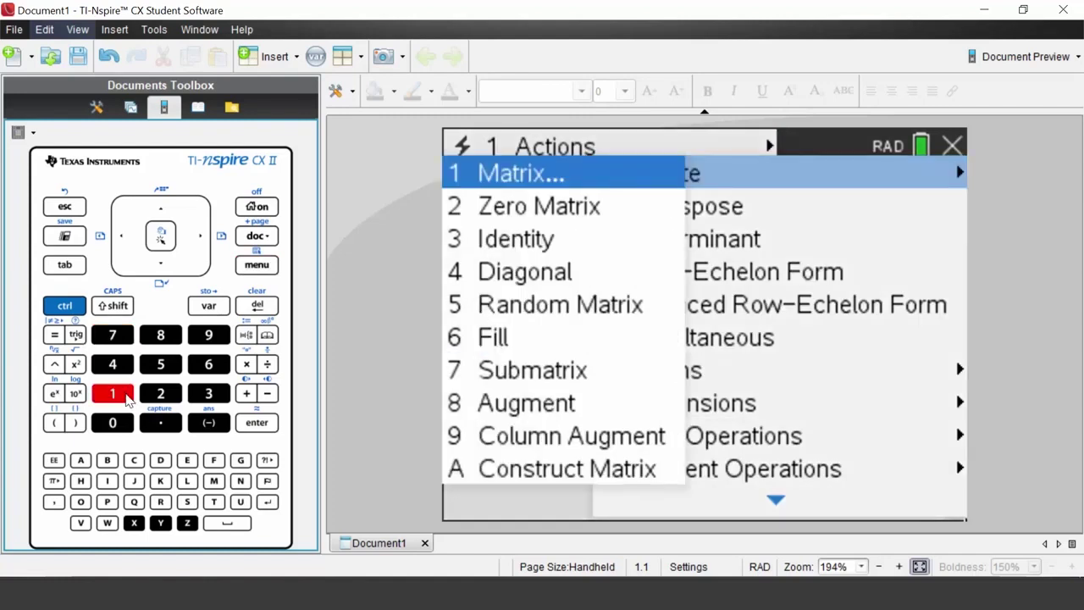
left_click(126, 399)
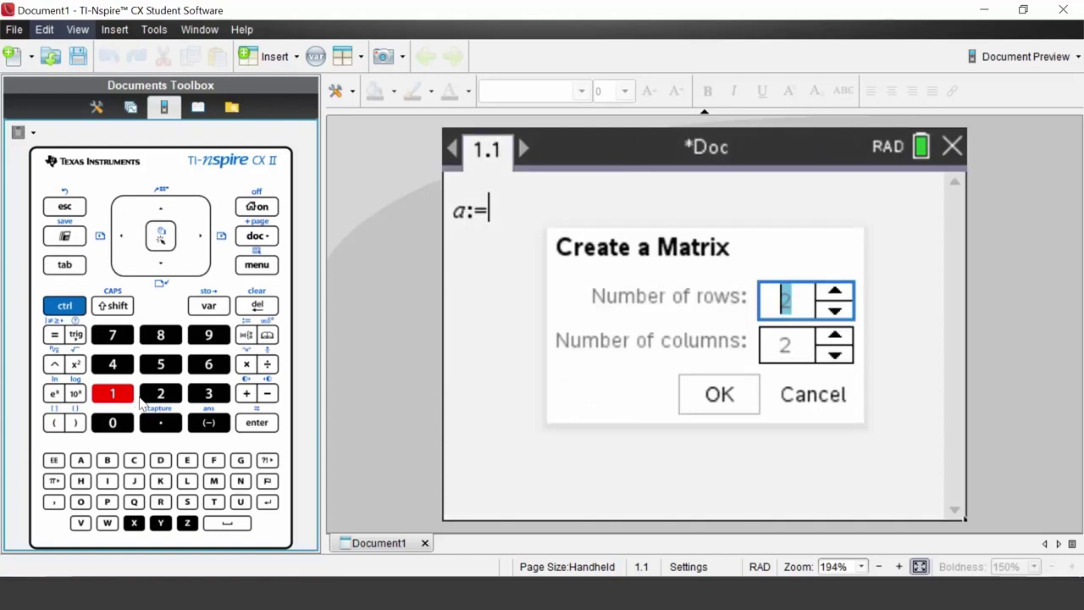
left_click(249, 430)
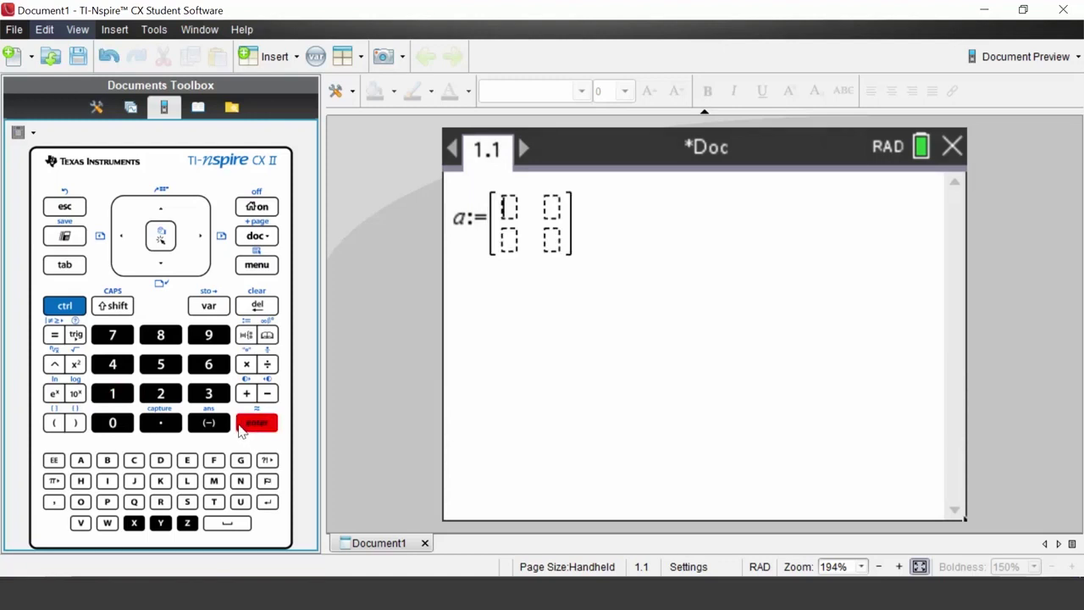
Fill the matrix with 3, 5, 2, 4 and store it as a.
left_click(215, 398)
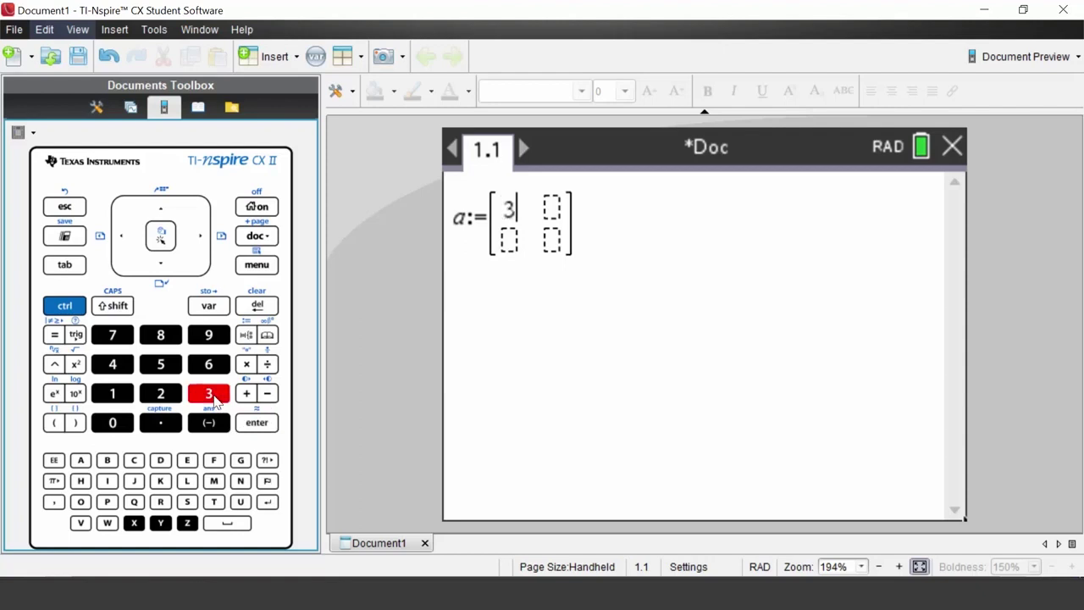
left_click(82, 267)
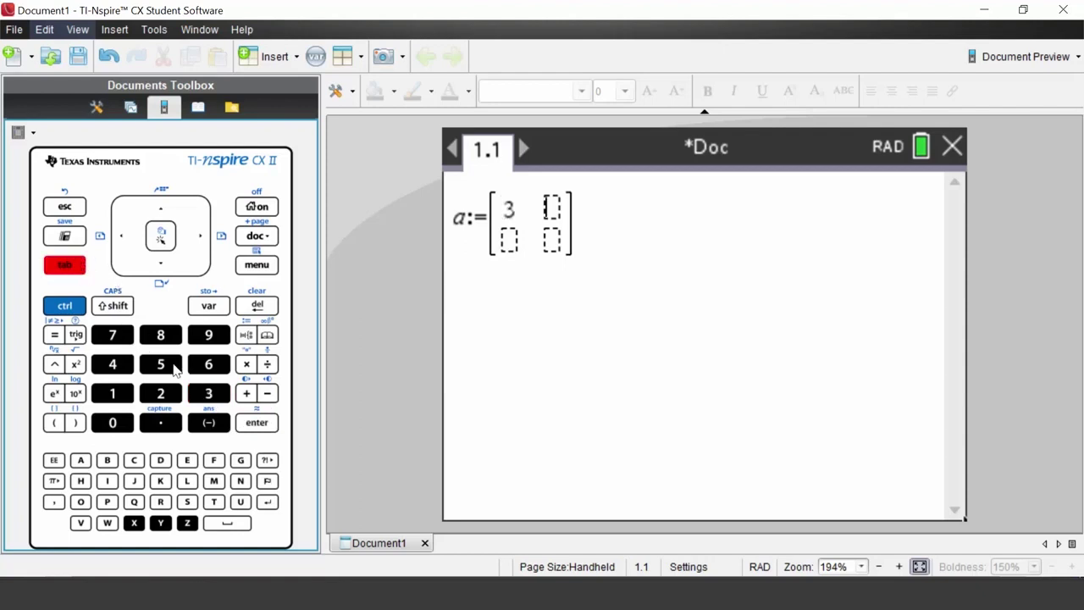
left_click(176, 371)
left_click(66, 265)
left_click(161, 392)
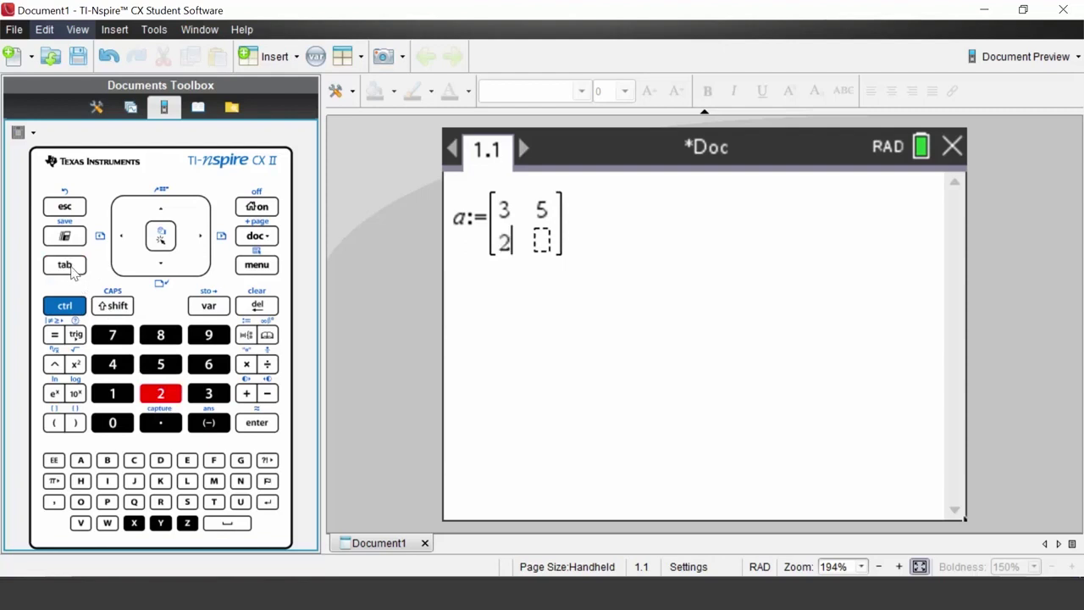
left_click(68, 265)
left_click(113, 367)
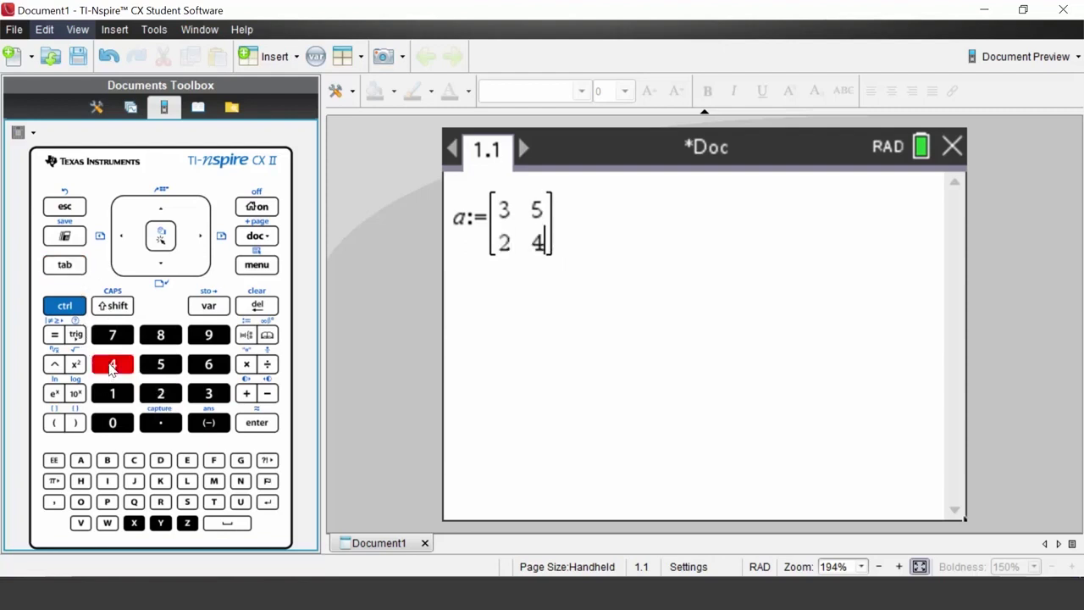
left_click(251, 426)
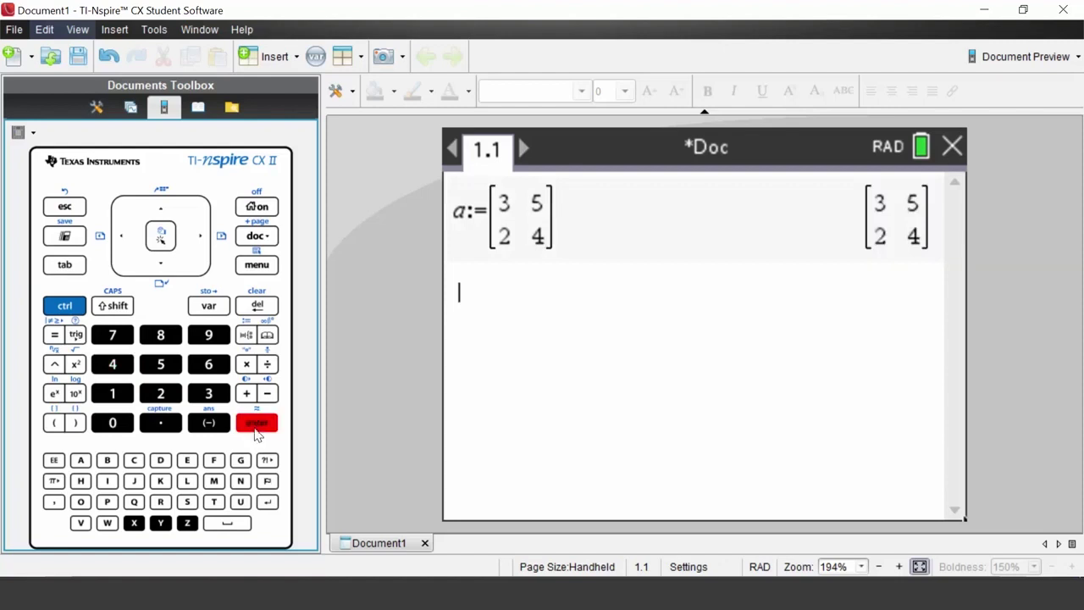
Evaluate 3a on the keypad to get [[9, 15], [6, 12]].
left_click(212, 394)
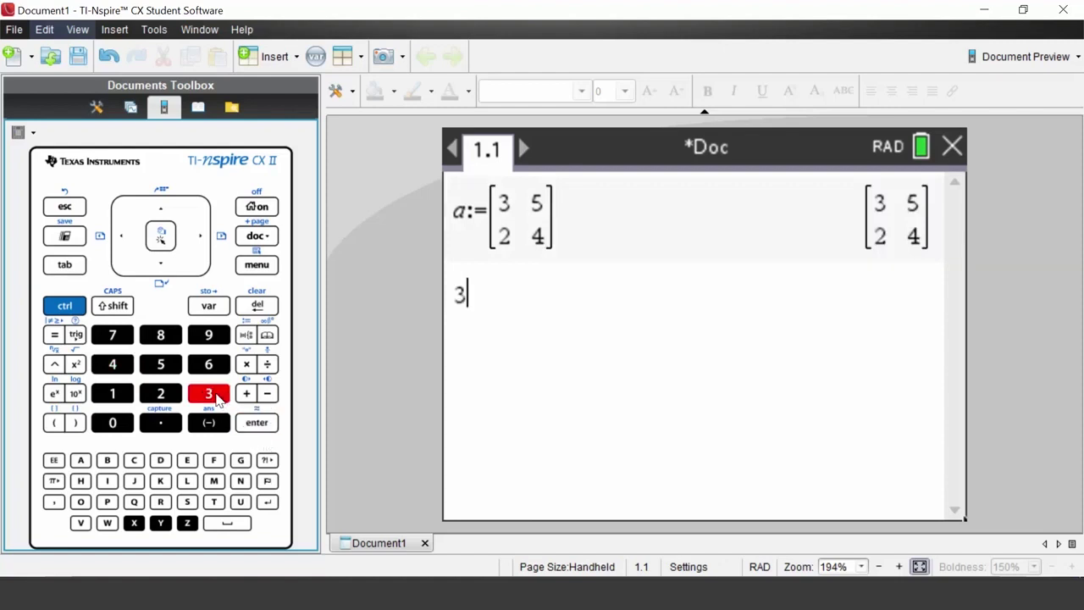
left_click(82, 462)
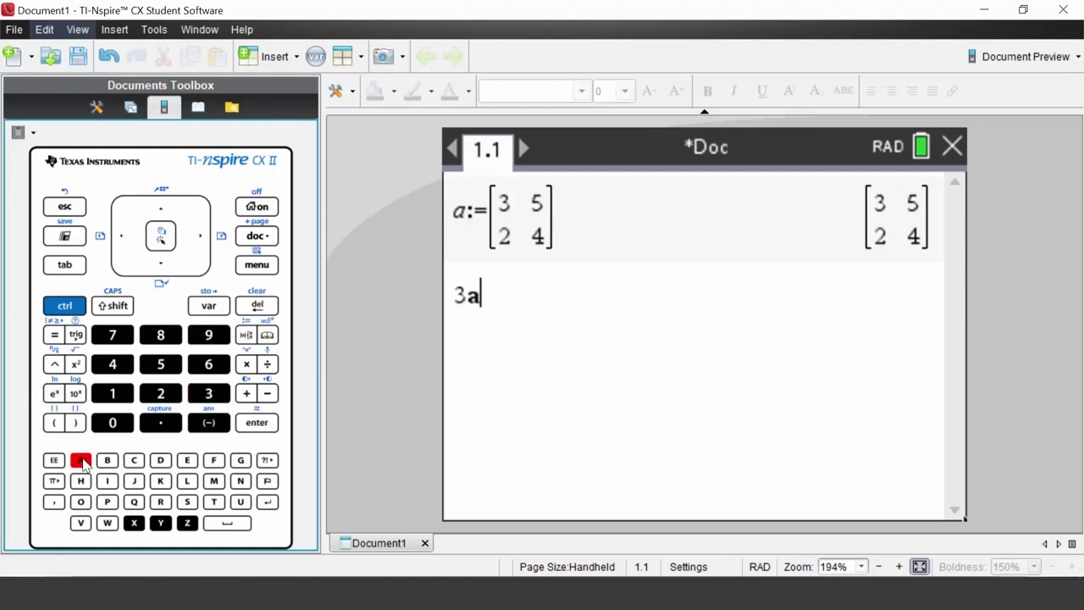
left_click(264, 431)
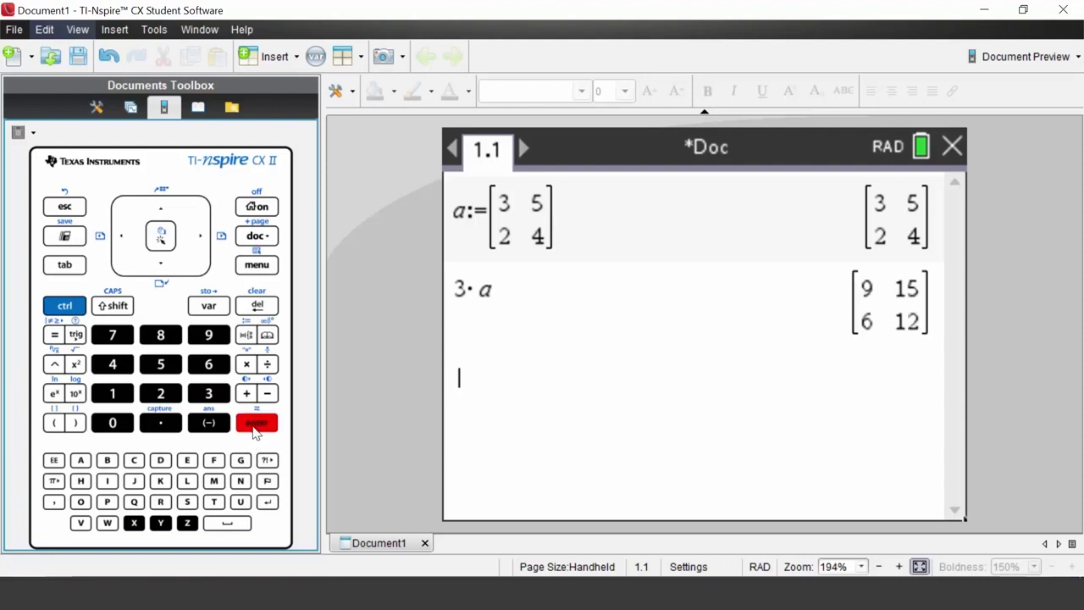
Begin the assignment b := with a blank 2×2 matrix template.
left_click(110, 461)
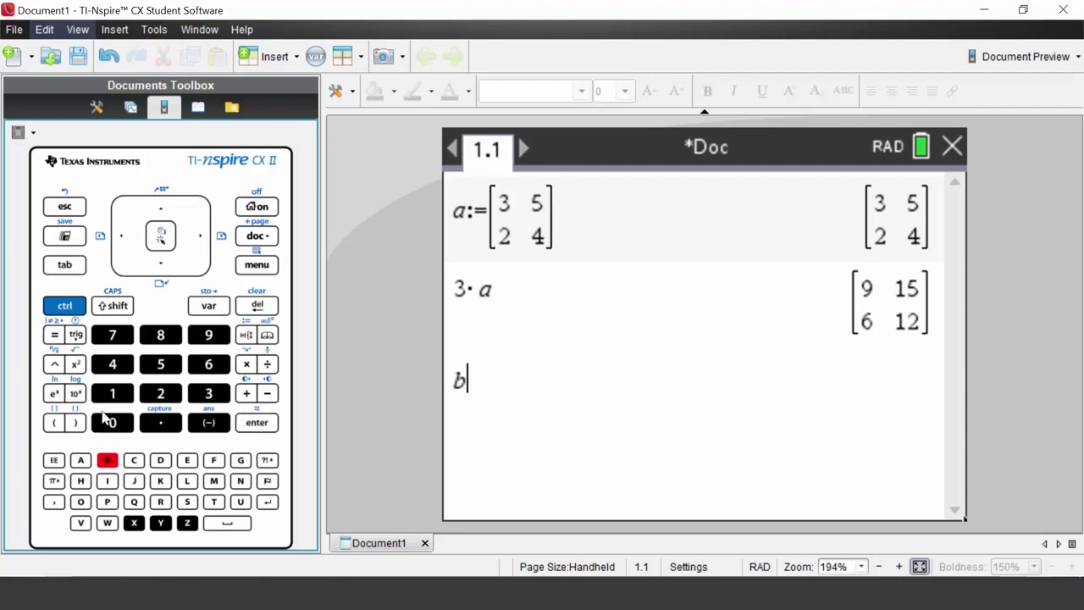
left_click(72, 308)
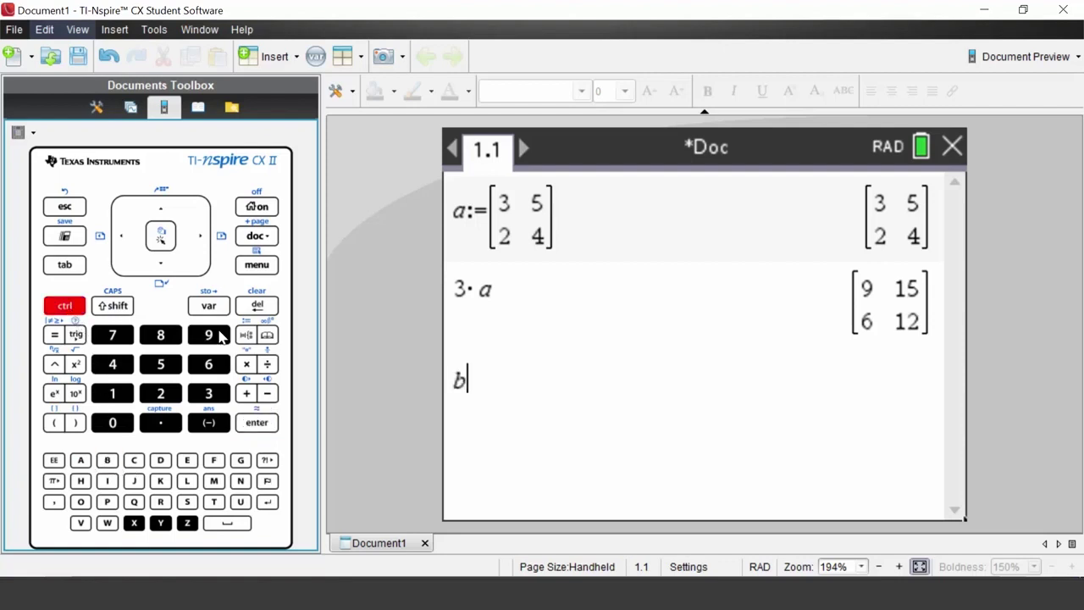
left_click(245, 336)
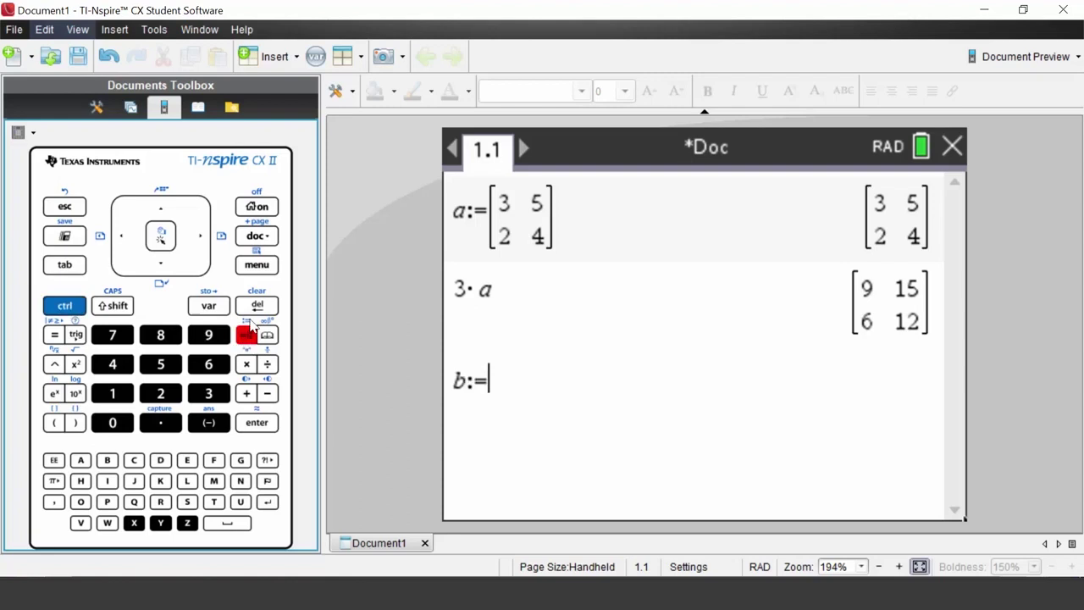
left_click(252, 267)
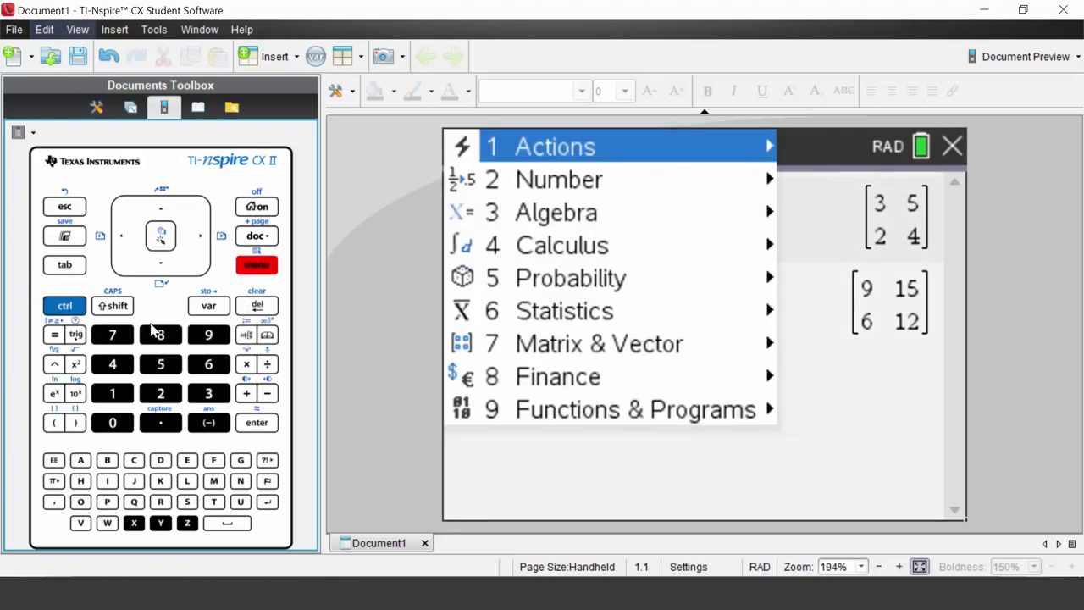
left_click(119, 337)
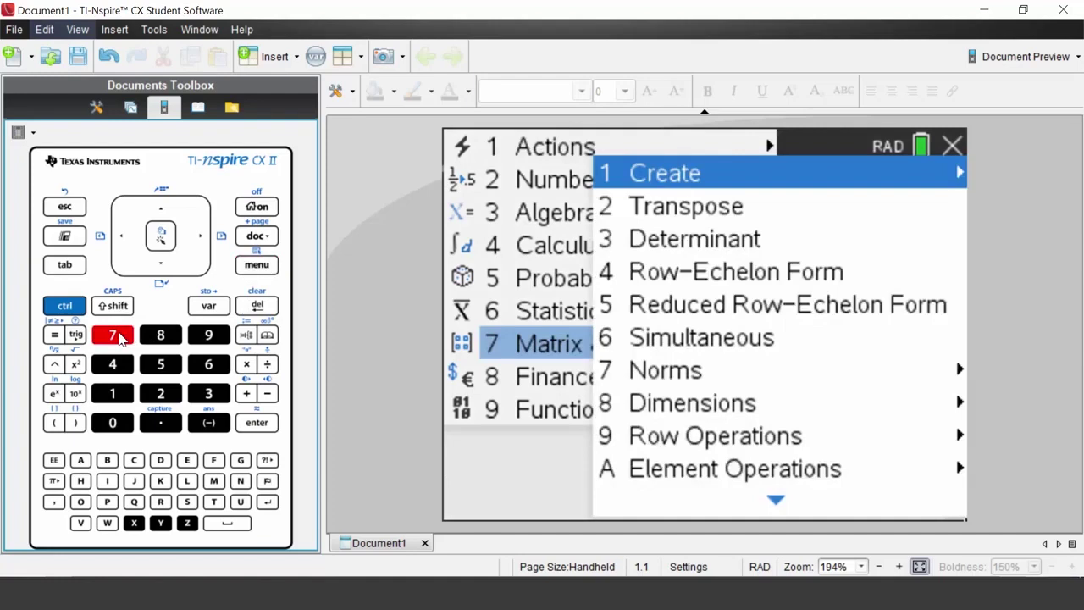
left_click(118, 394)
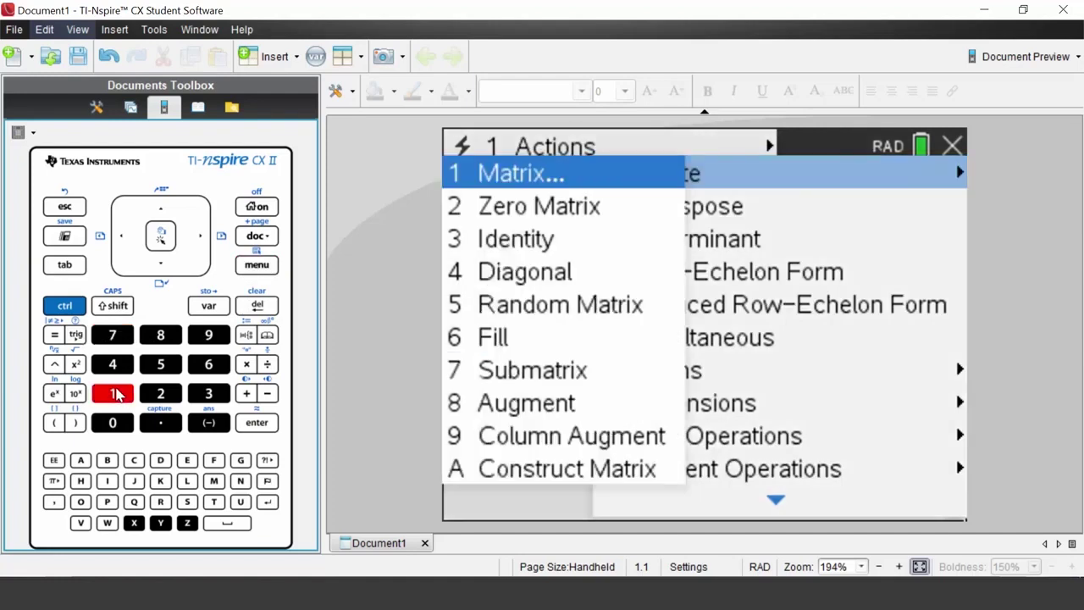
left_click(123, 398)
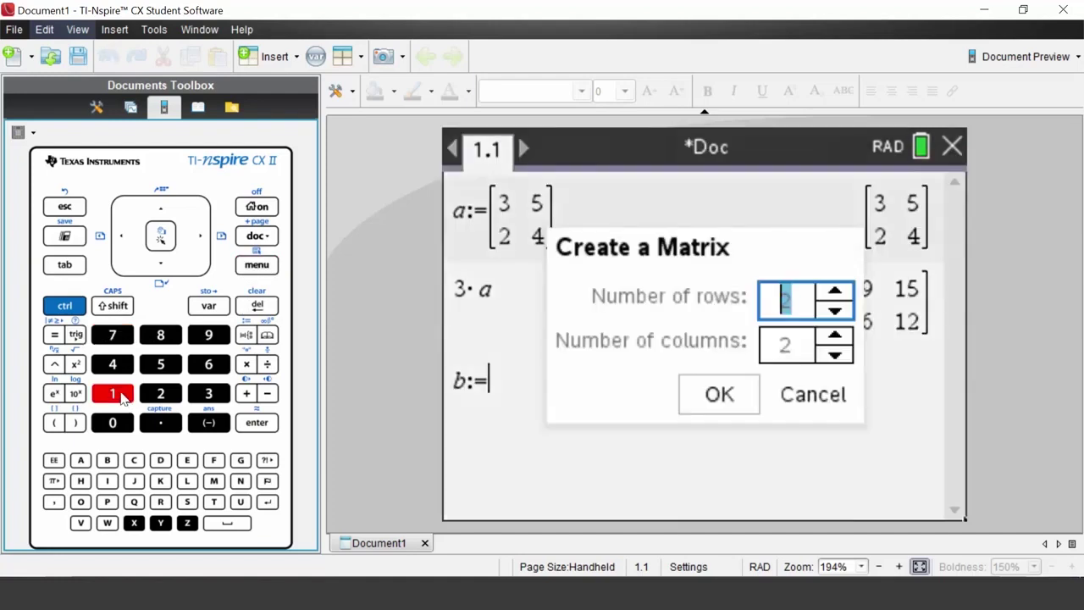
left_click(259, 430)
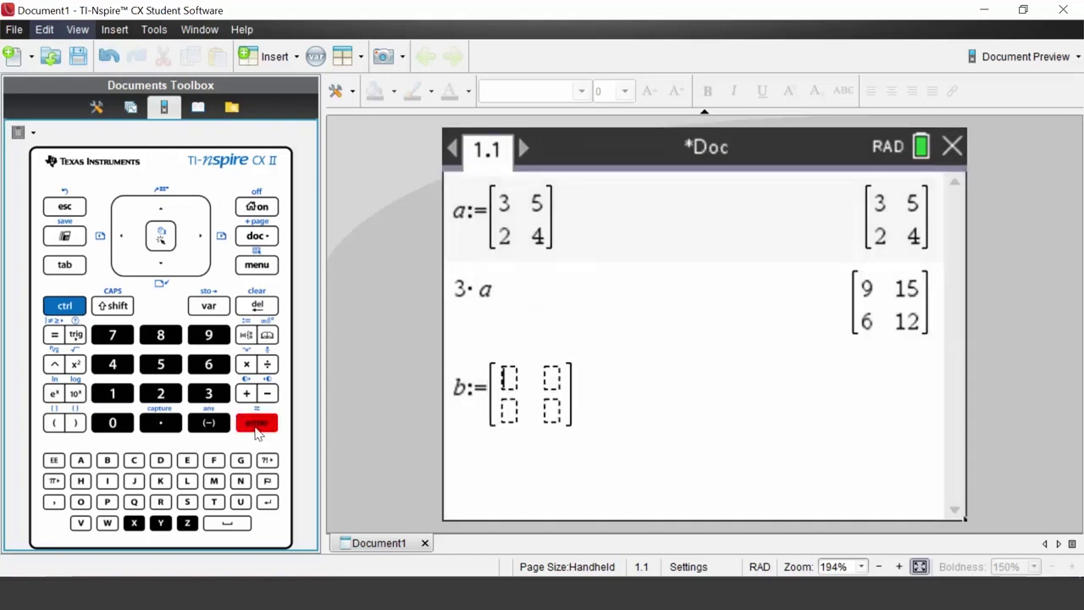
Fill the matrix with −6, 1, −3, 7 and store it as b.
left_click(226, 428)
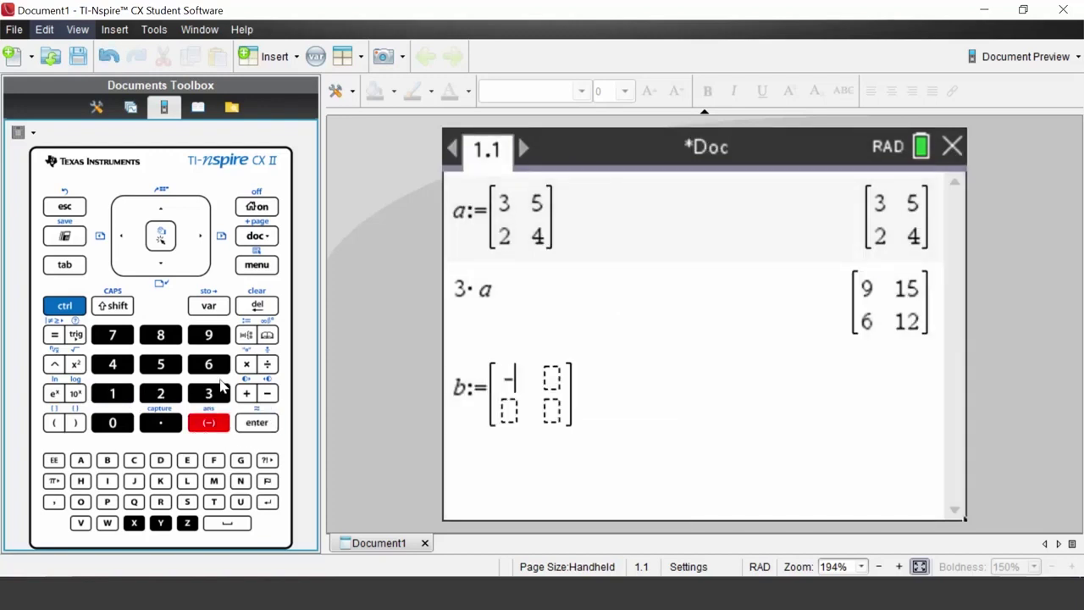
left_click(217, 369)
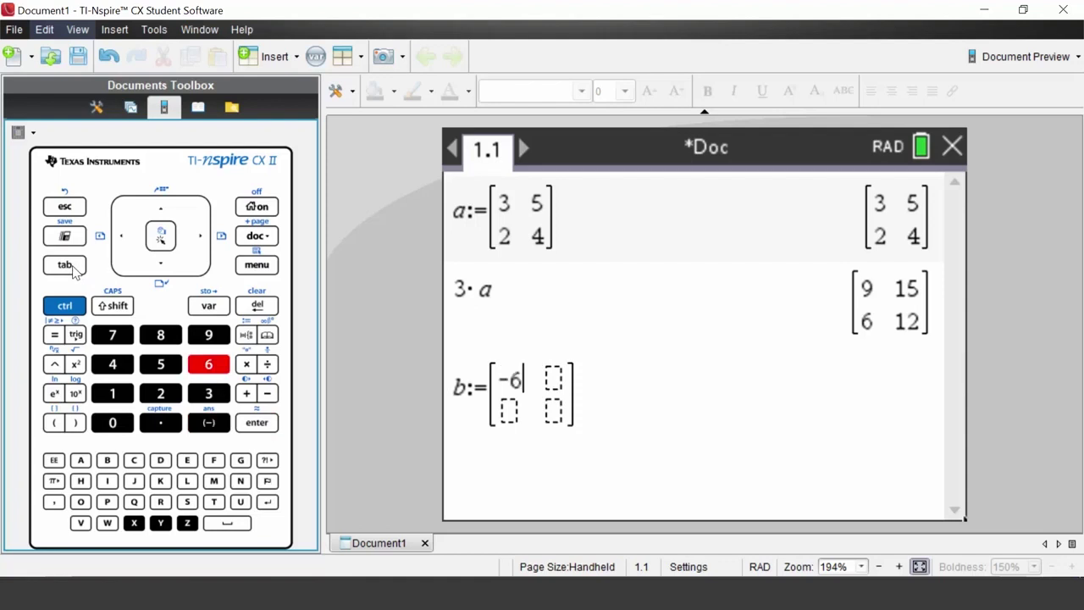
left_click(74, 268)
left_click(118, 396)
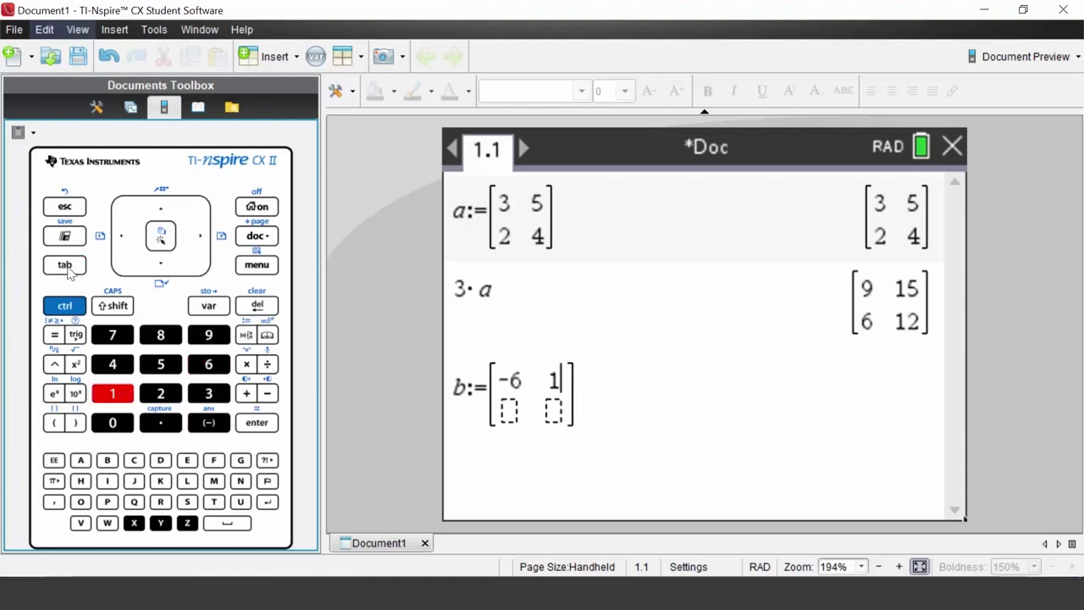
left_click(71, 270)
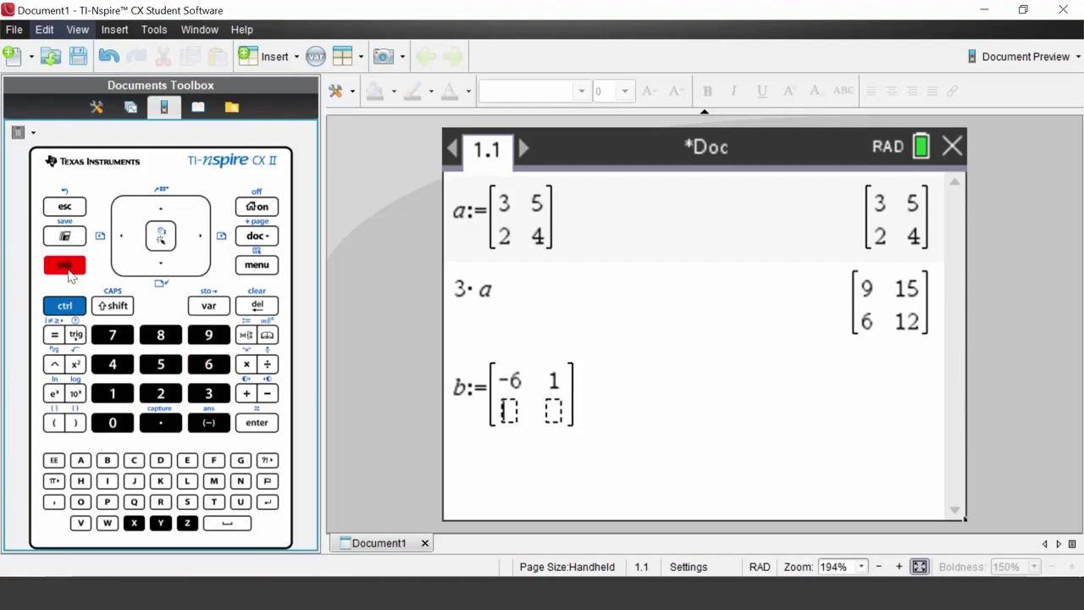
left_click(211, 426)
left_click(203, 397)
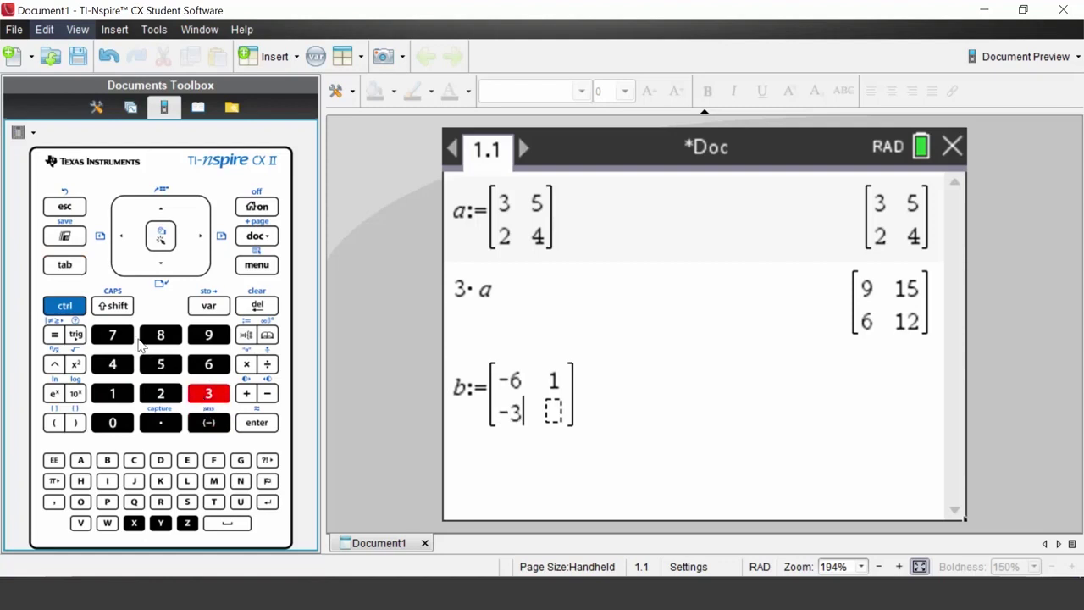
left_click(73, 269)
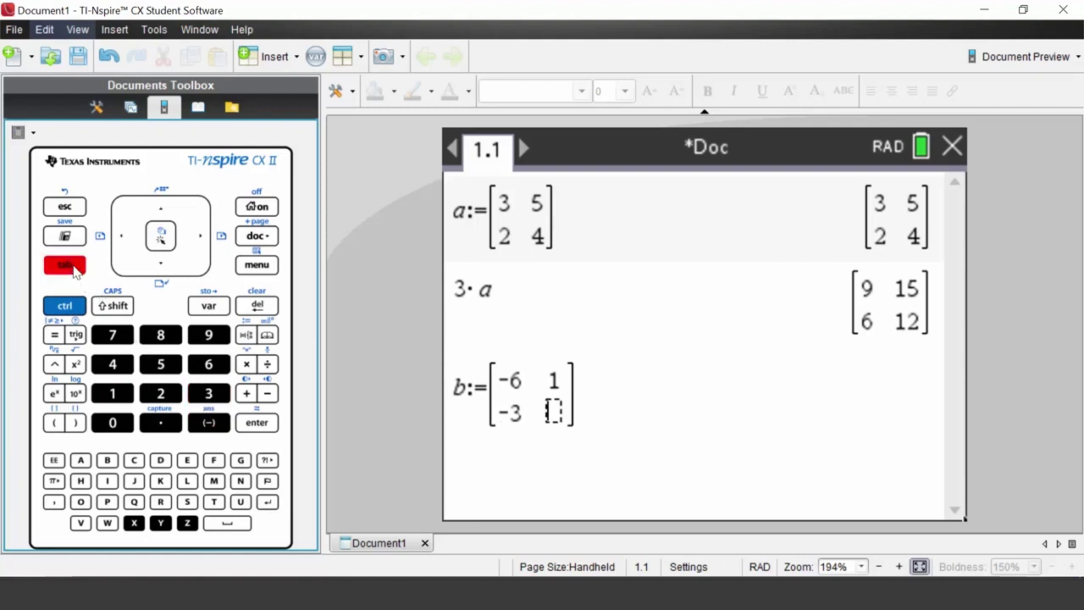
left_click(110, 338)
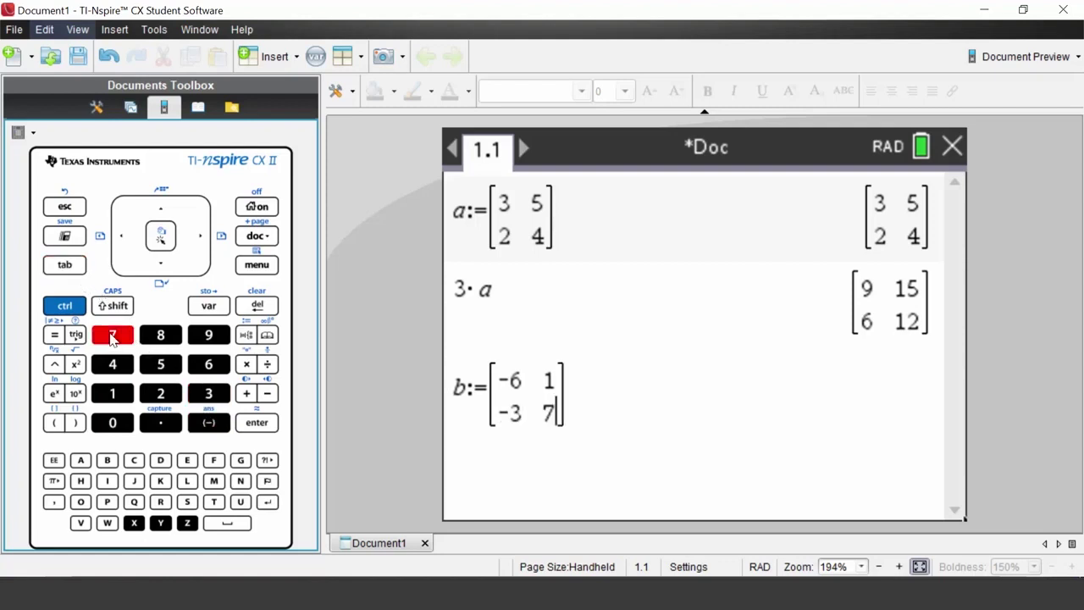
left_click(260, 432)
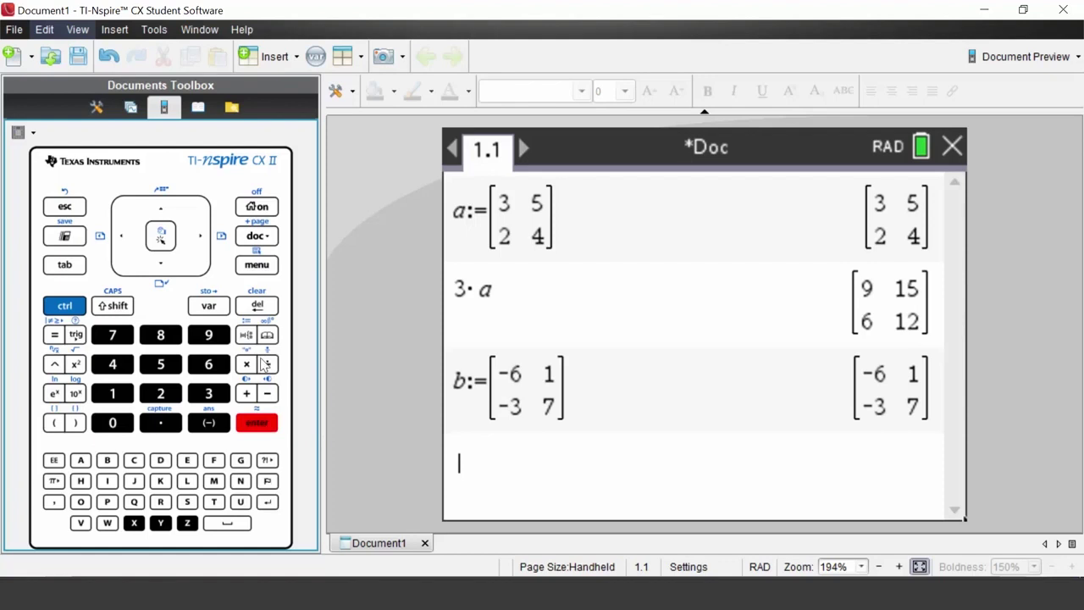
Check the variable list, then evaluate a×b to get [[-33, 38], [-24, 30]].
left_click(217, 308)
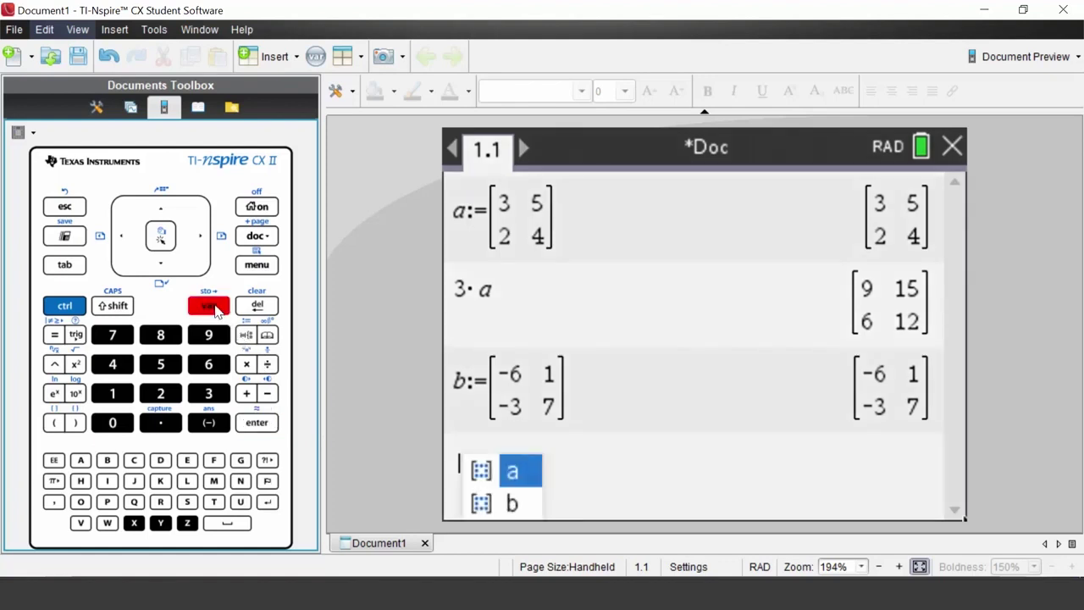
left_click(66, 210)
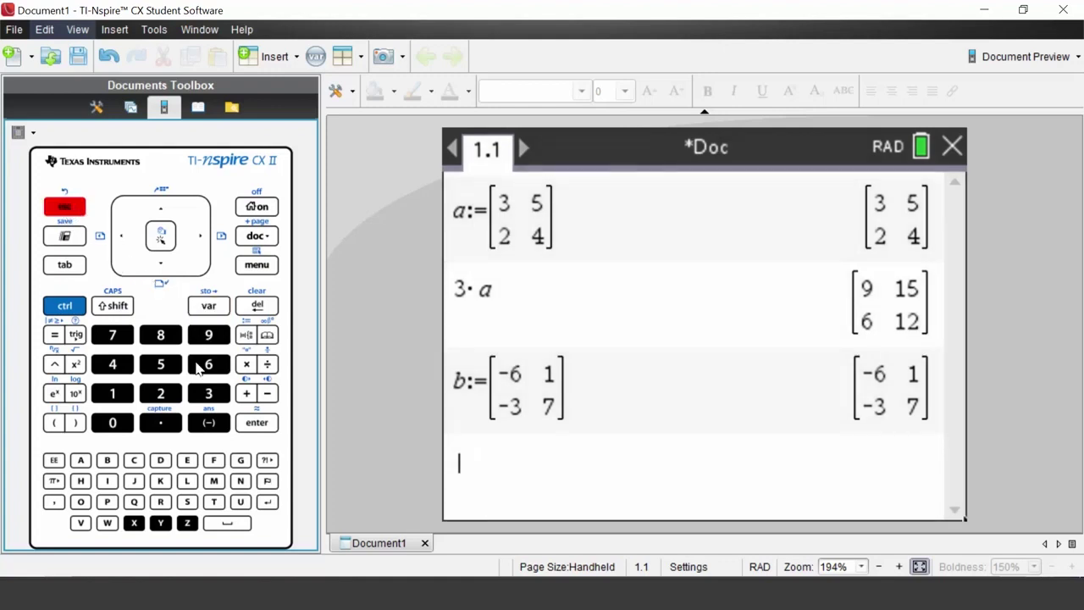
left_click(80, 460)
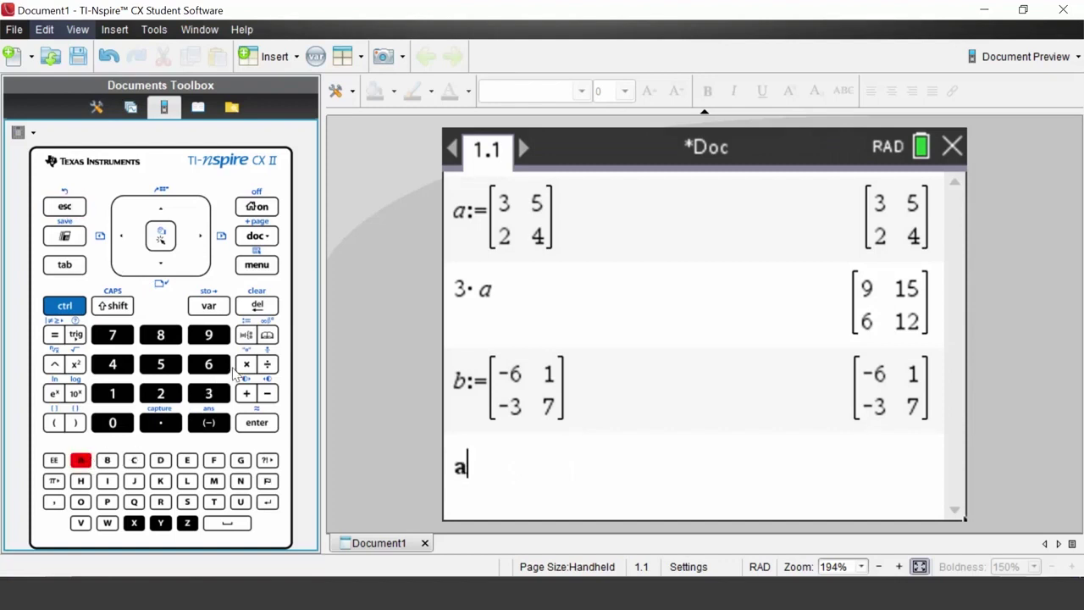
left_click(247, 364)
left_click(107, 460)
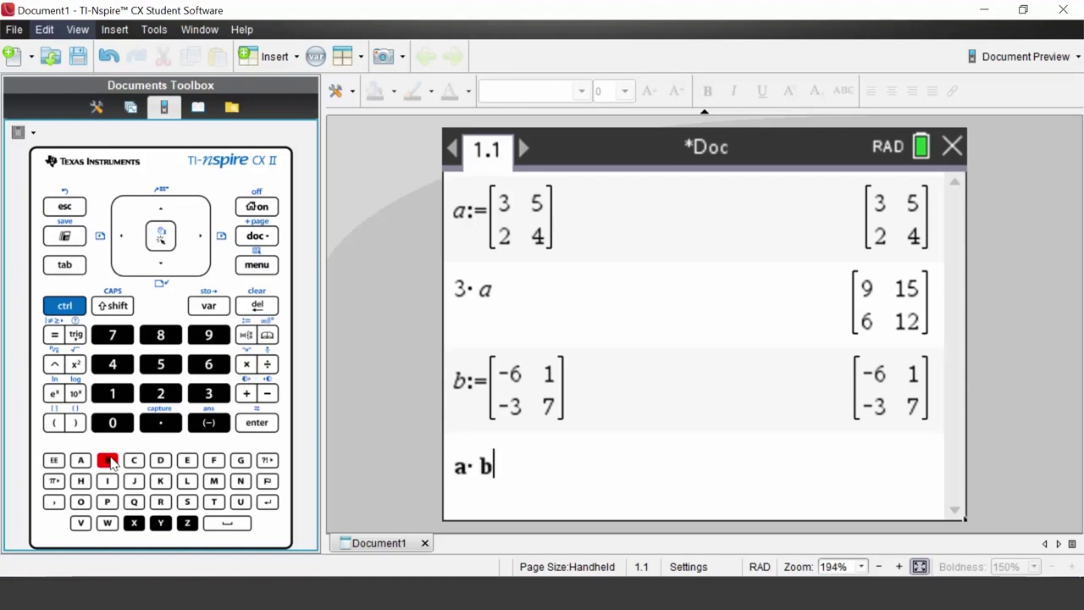
left_click(254, 423)
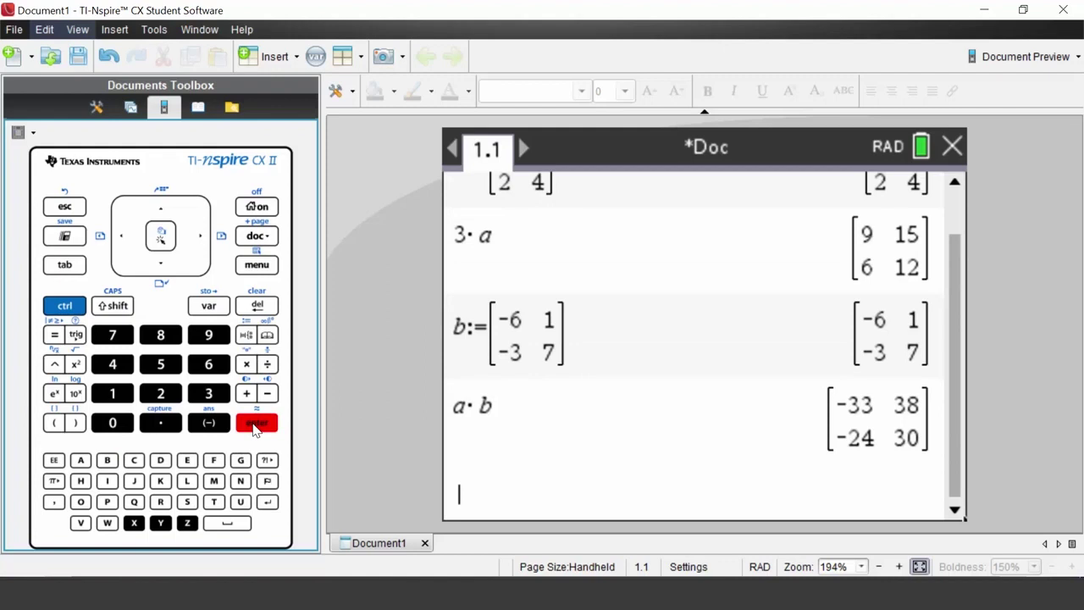
Evaluate a^(−1) to get [[2, -5/2], [-1, 3/2]].
left_click(81, 462)
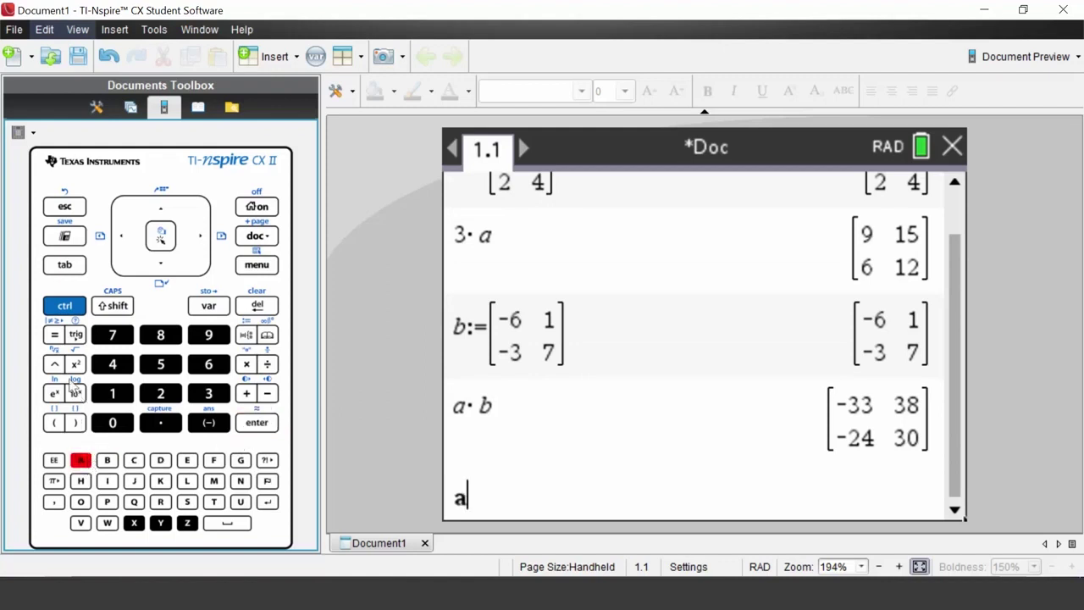
left_click(55, 366)
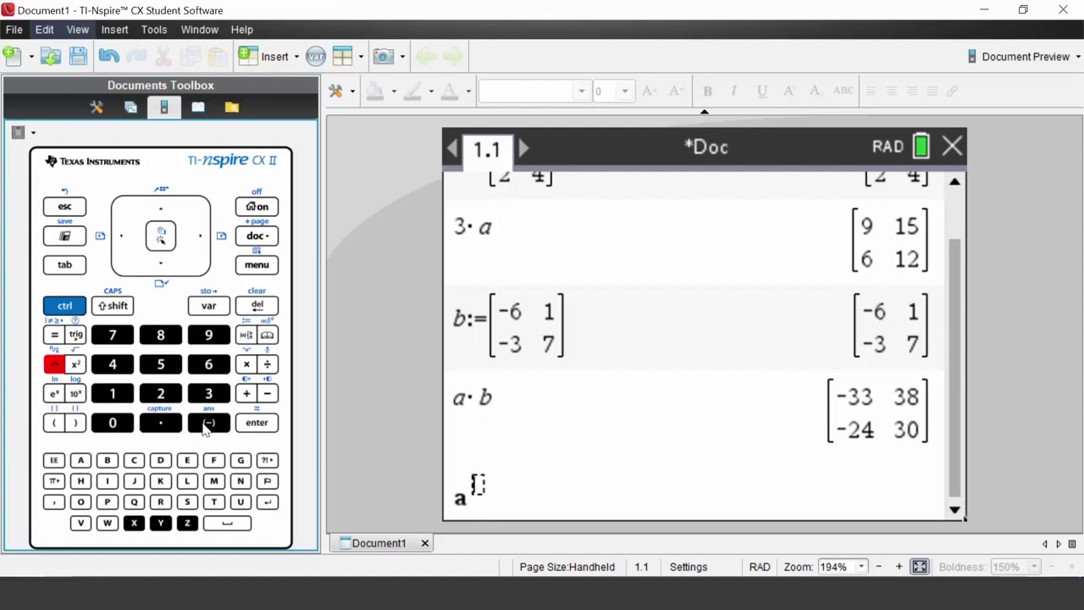
left_click(208, 422)
left_click(129, 397)
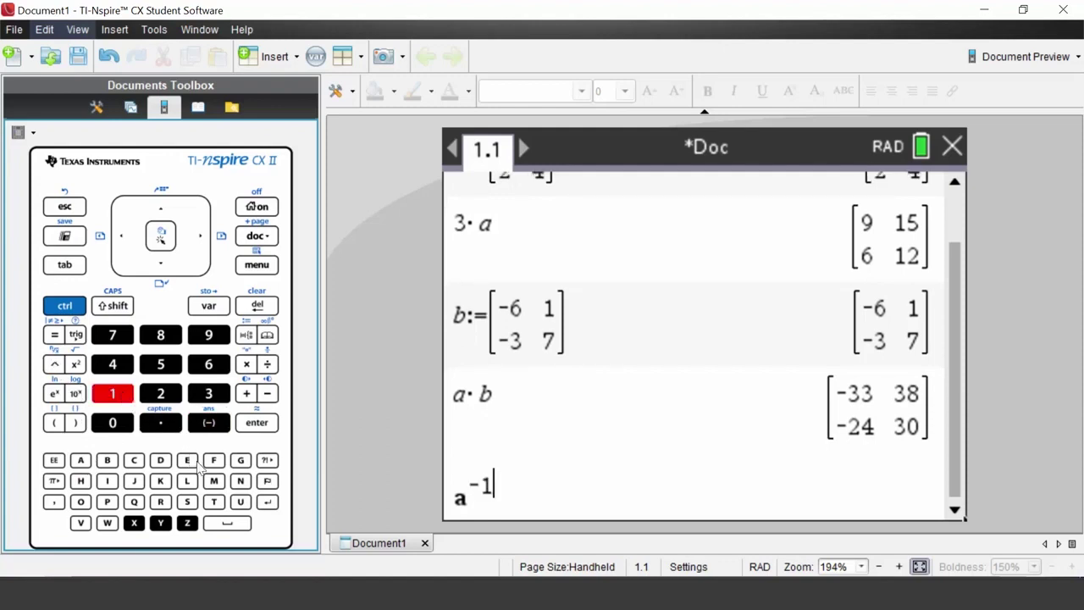
left_click(261, 424)
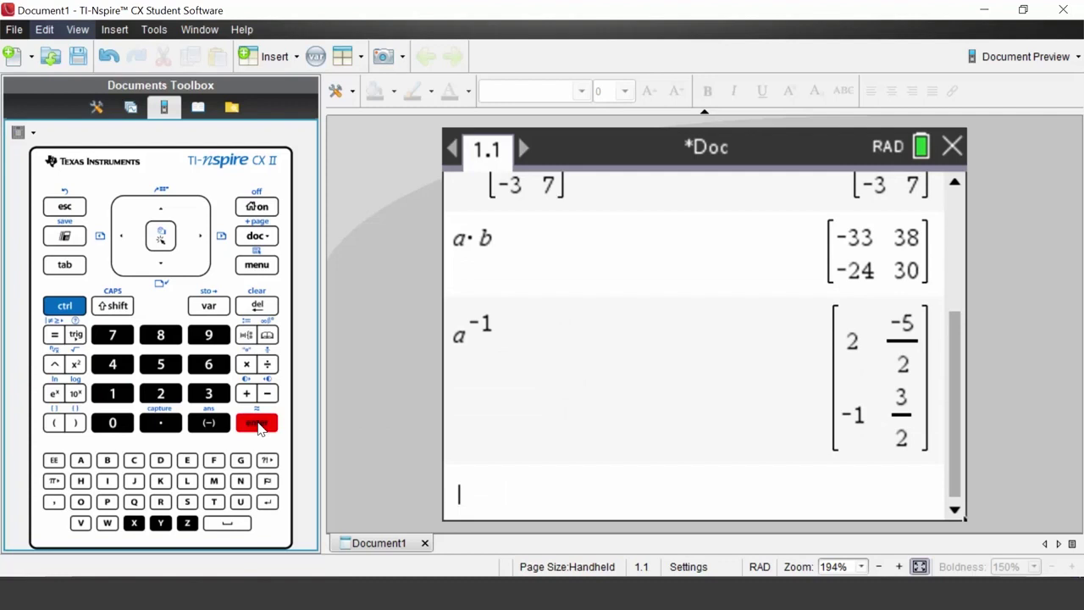
Evaluate det(a) from the Matrix & Vector menu, giving 2.
left_click(256, 266)
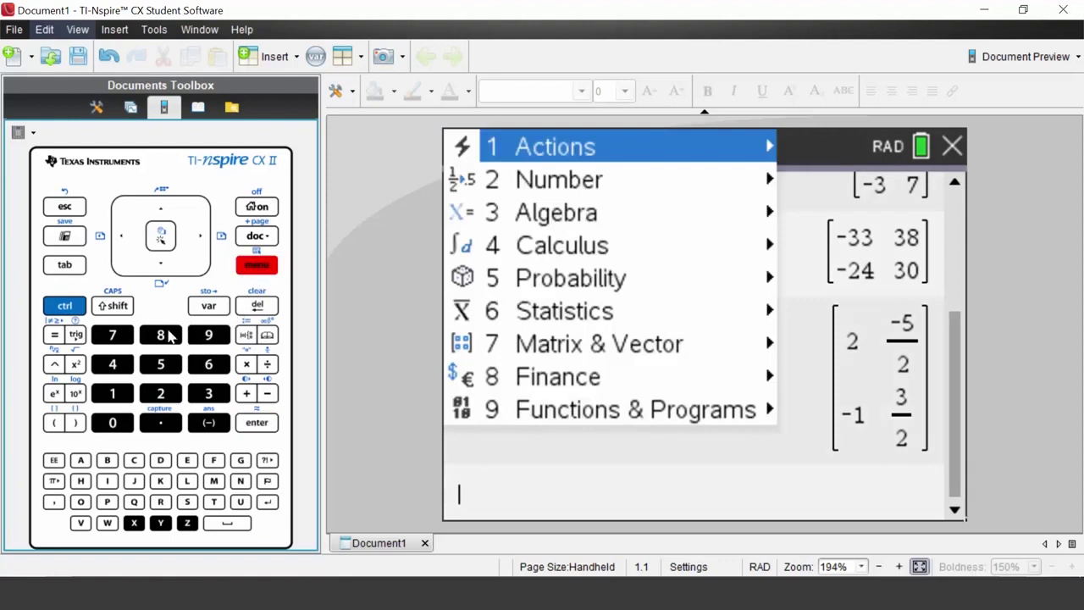
left_click(113, 336)
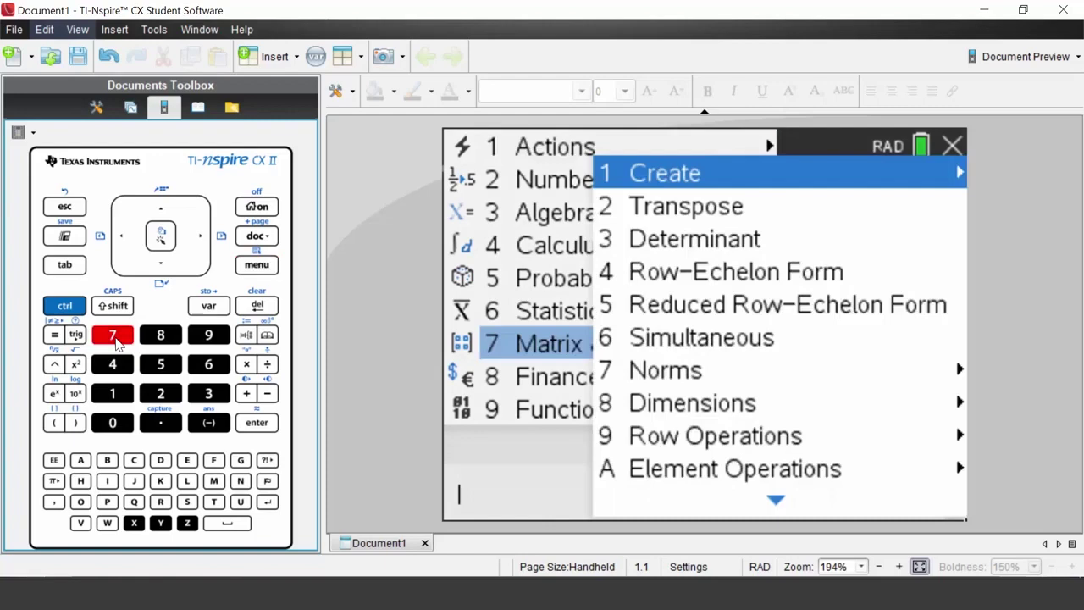
left_click(206, 397)
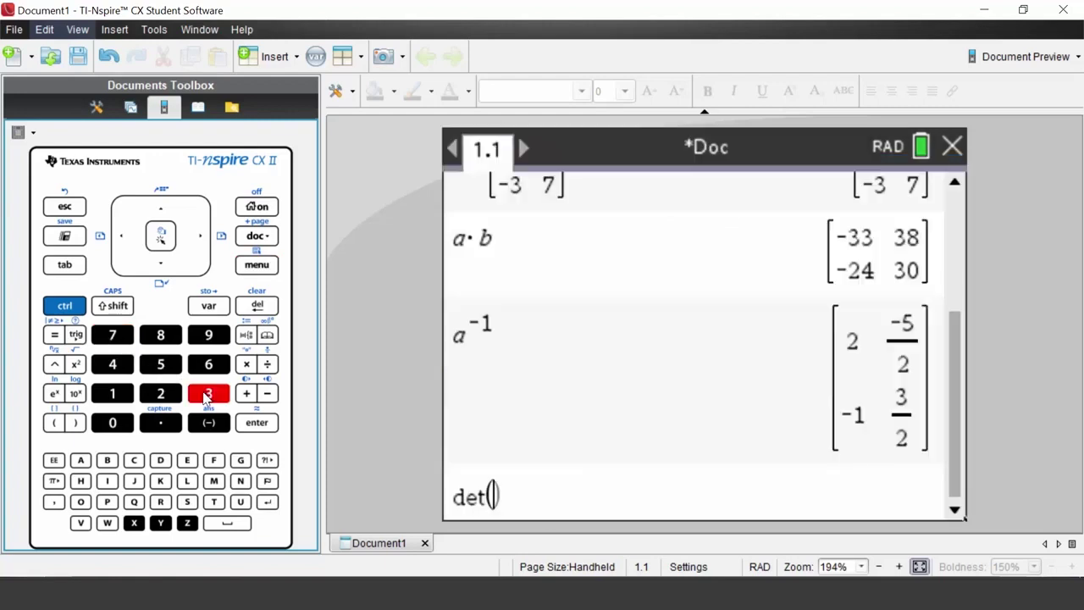
left_click(86, 461)
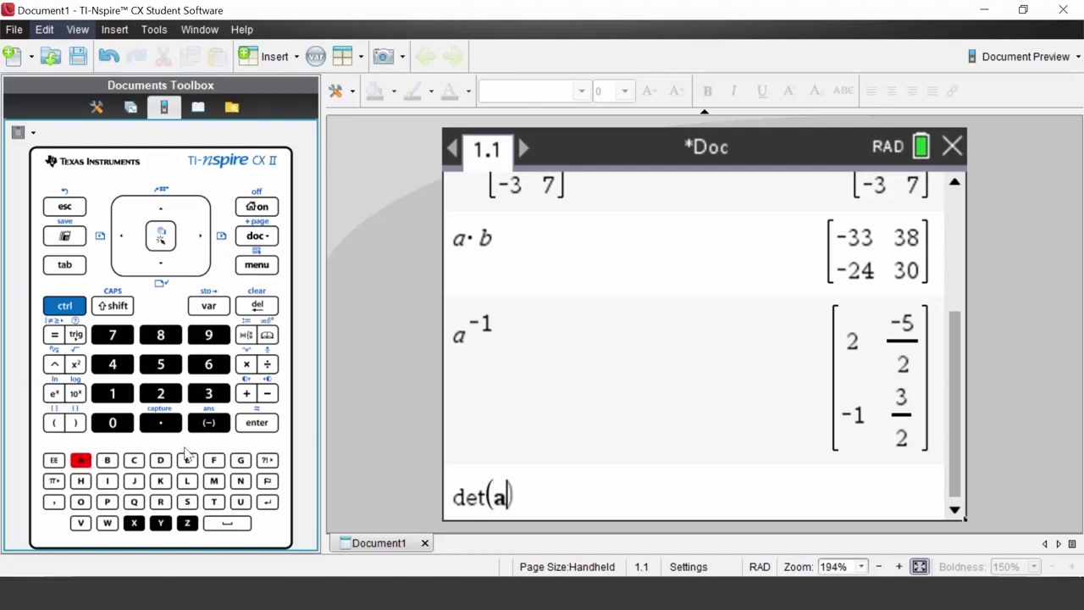
left_click(250, 427)
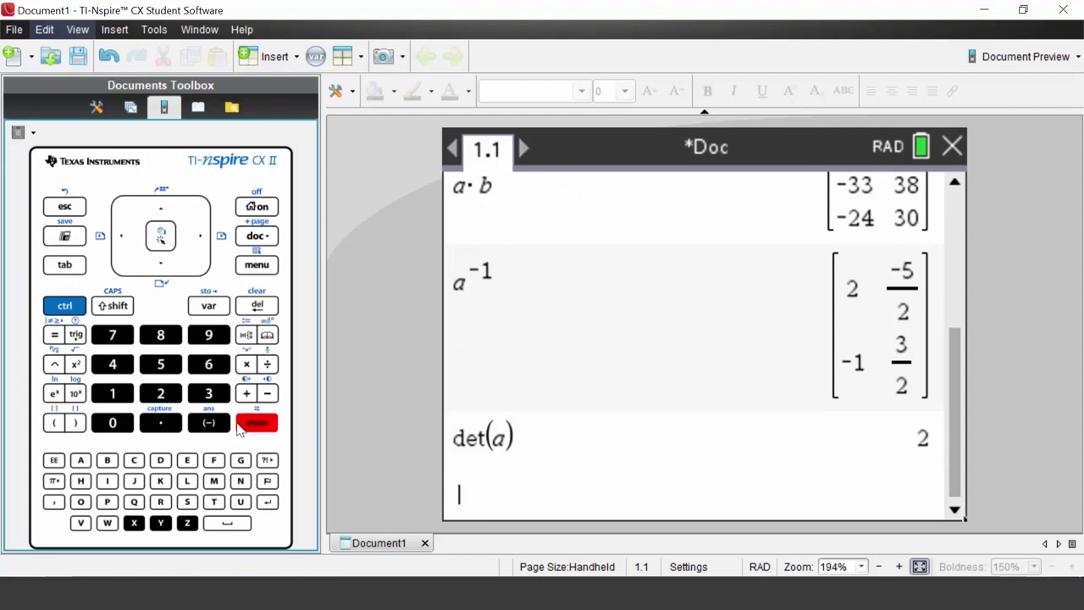
left_click(257, 271)
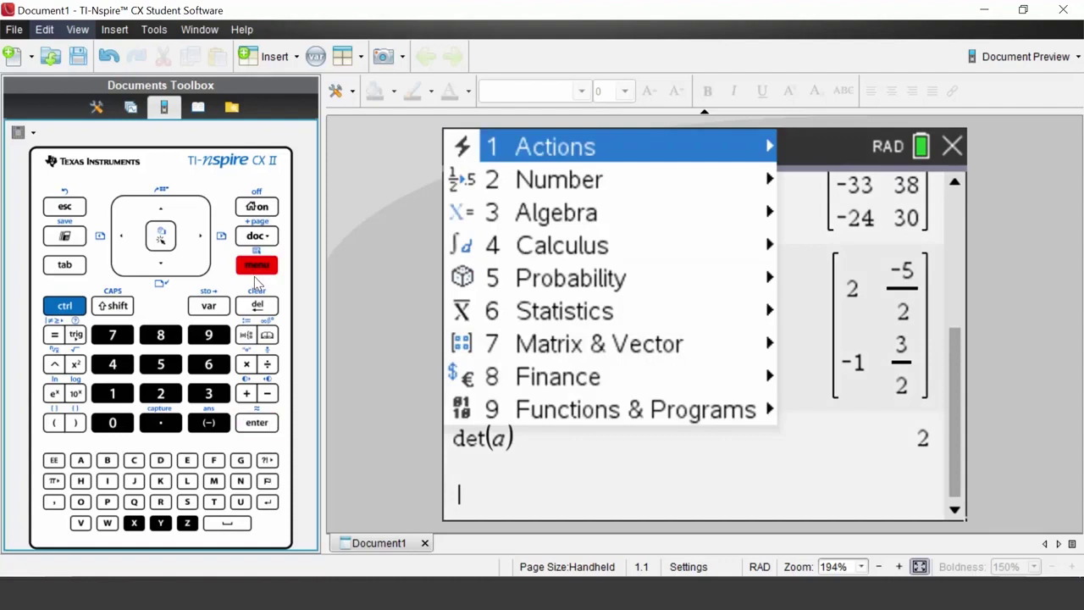
left_click(113, 335)
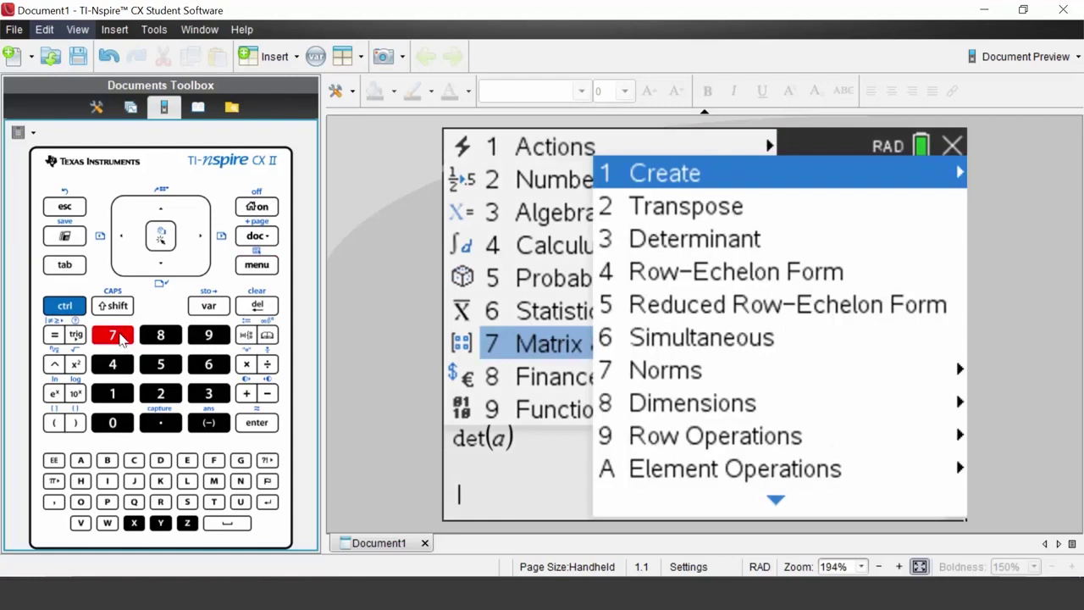
left_click(158, 215)
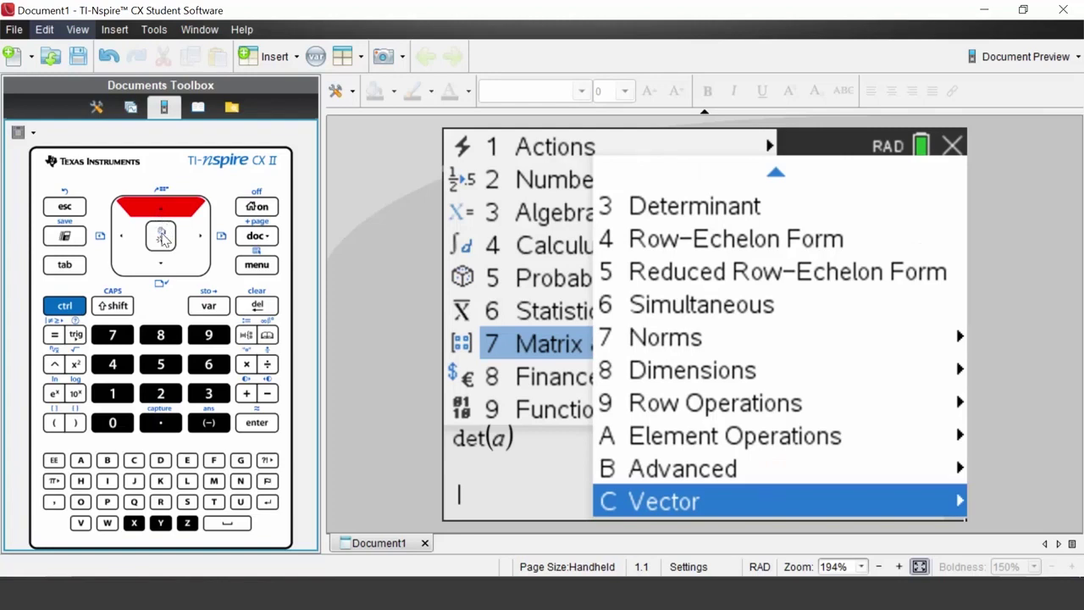
left_click(259, 426)
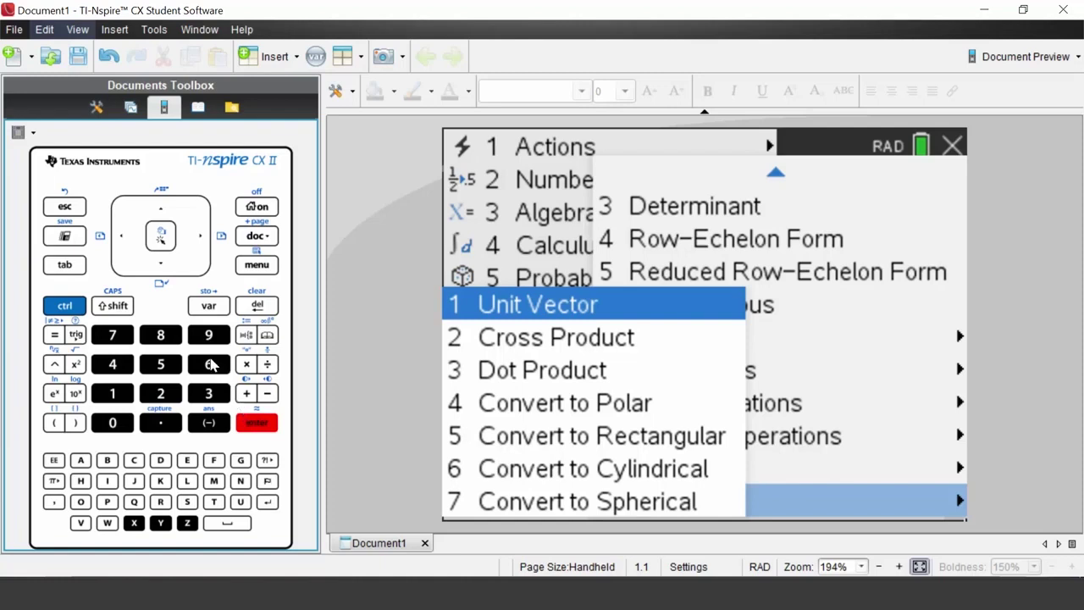
left_click(80, 210)
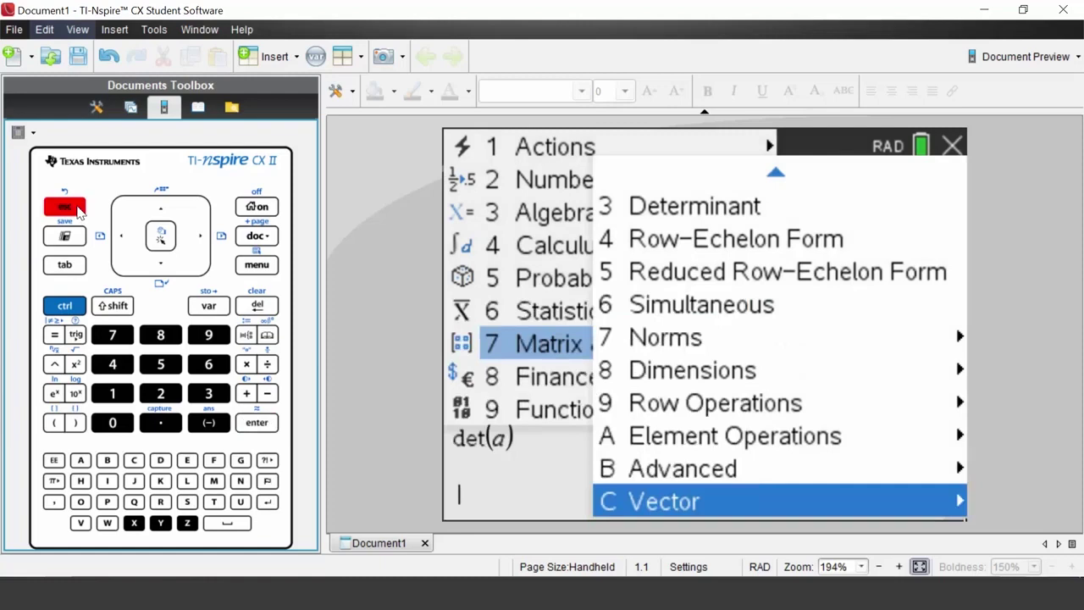
left_click(80, 211)
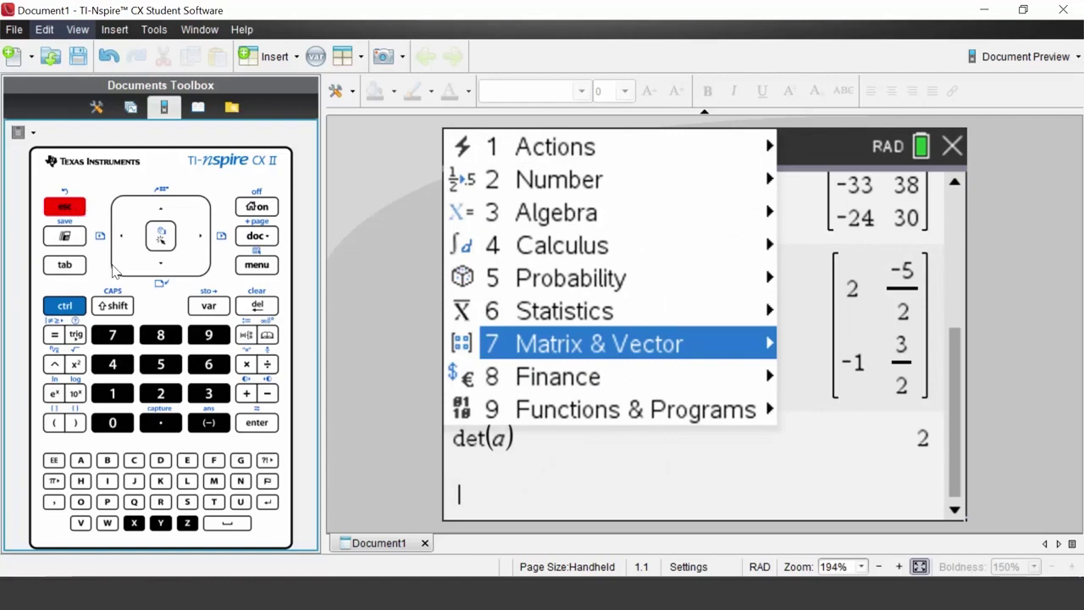
Insert a blank 2×2 matrix from Matrix & Vector > Create > Matrix.
left_click(126, 341)
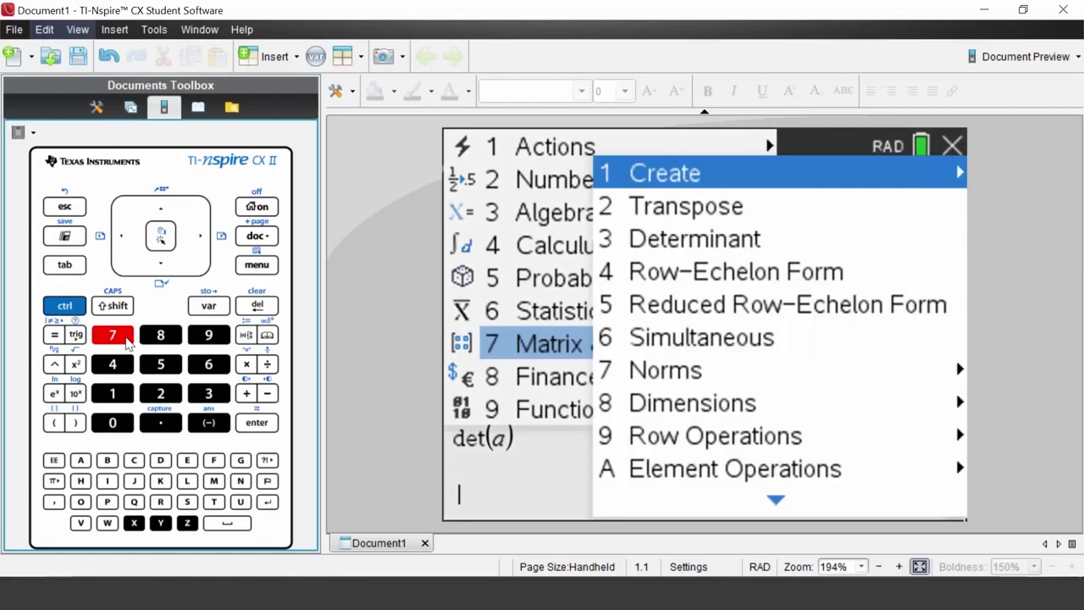
left_click(123, 405)
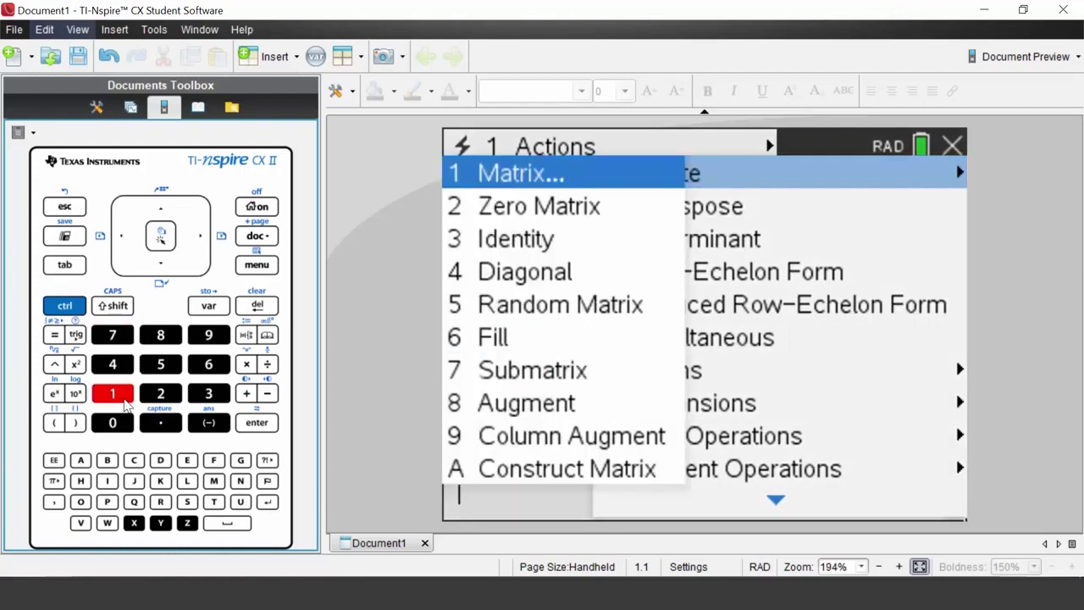
left_click(126, 400)
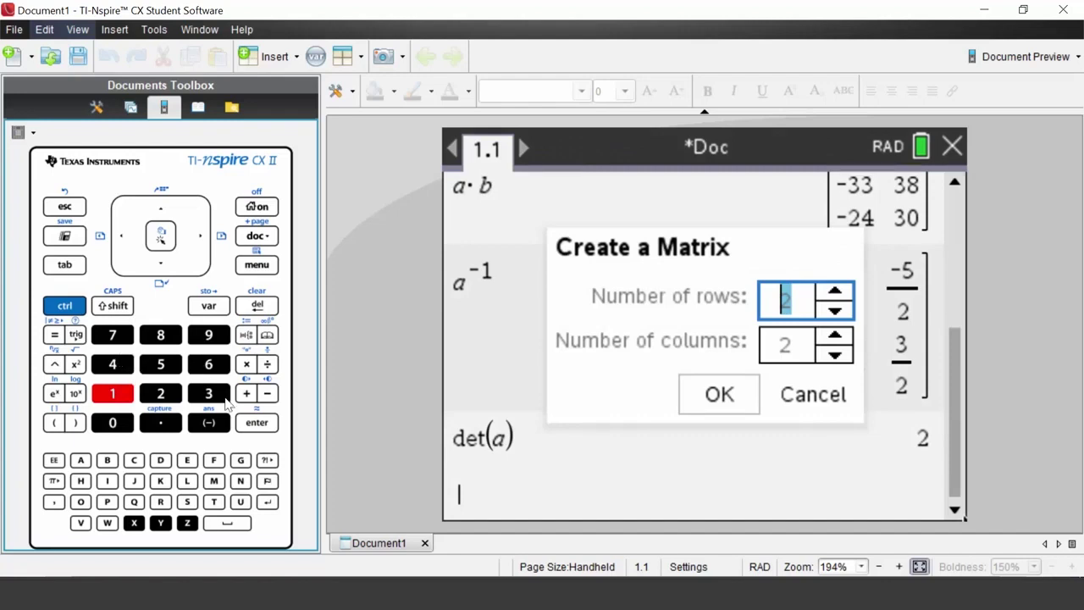
left_click(257, 423)
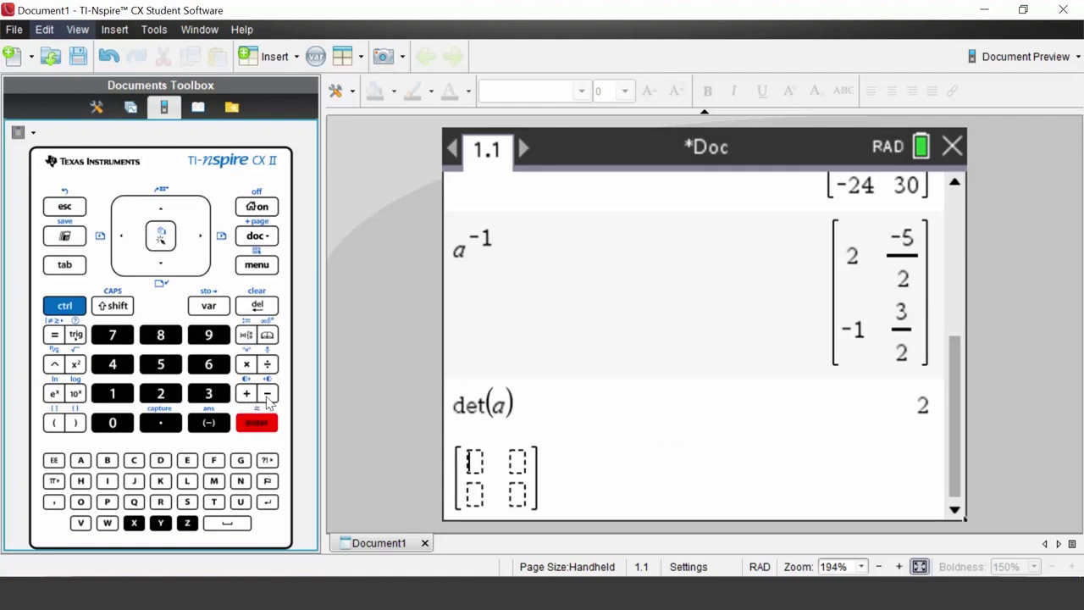
Enter 2 top-right and 7 bottom-right, then return to the top-right cell.
left_click(205, 239)
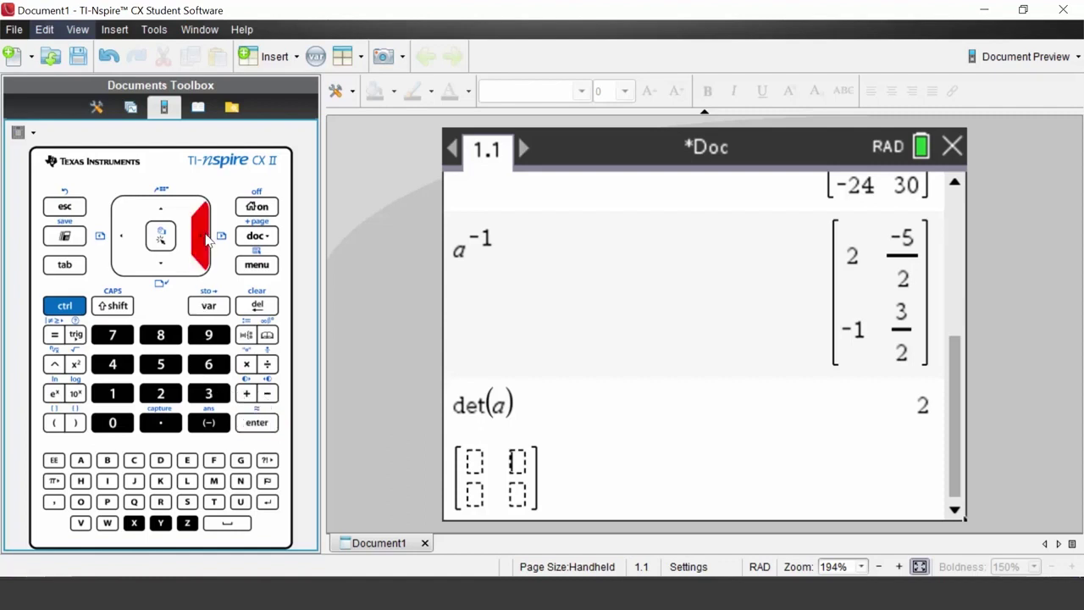
left_click(167, 393)
left_click(169, 269)
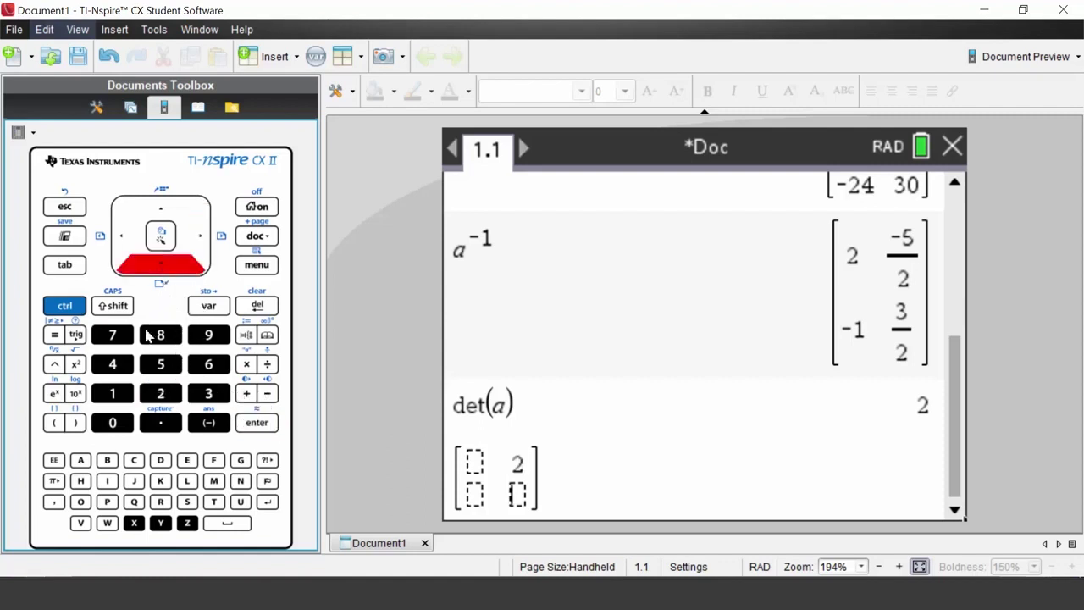
left_click(119, 339)
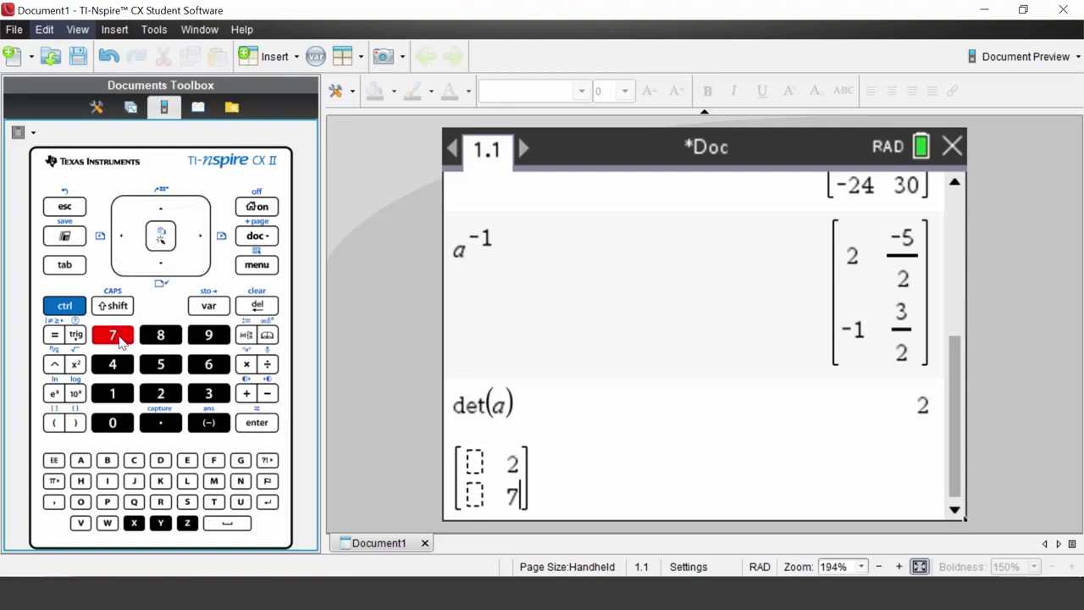
left_click(167, 215)
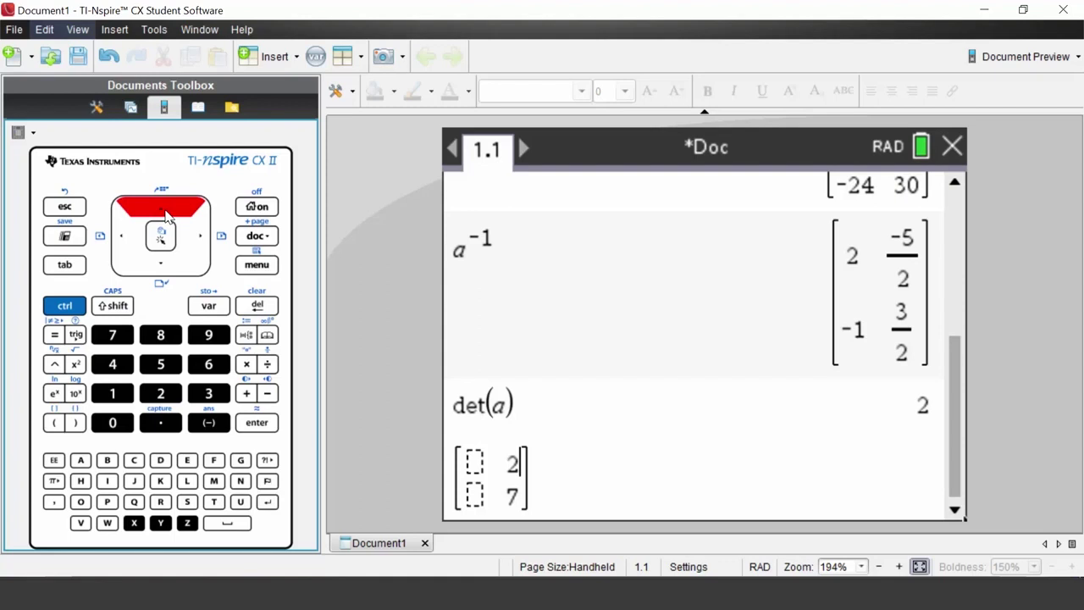
Insert a row with enter and a column with shift+enter, making it 3×3.
left_click(267, 504)
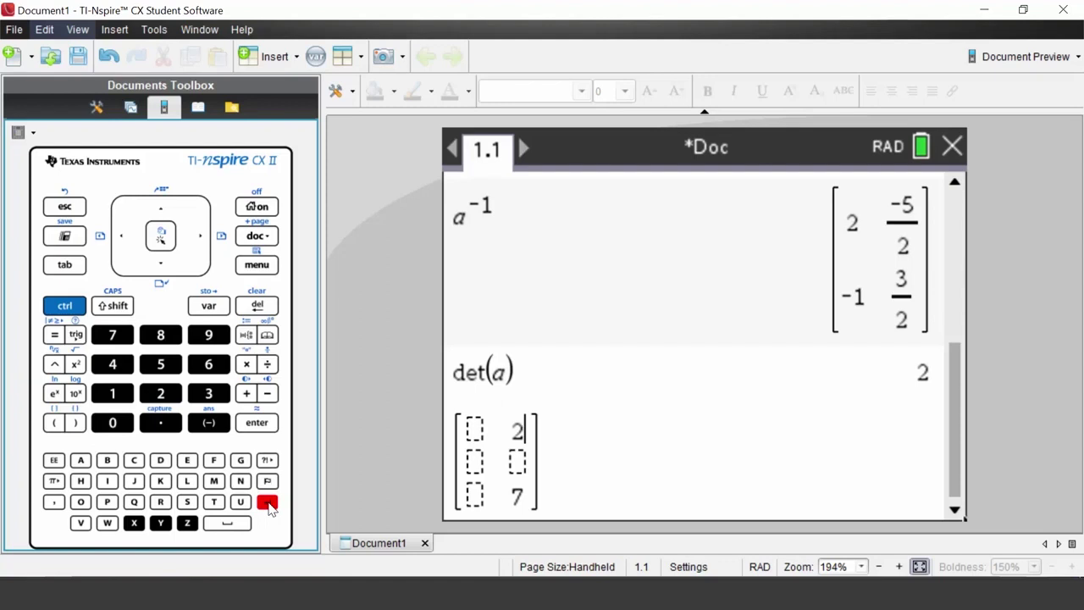
left_click(121, 307)
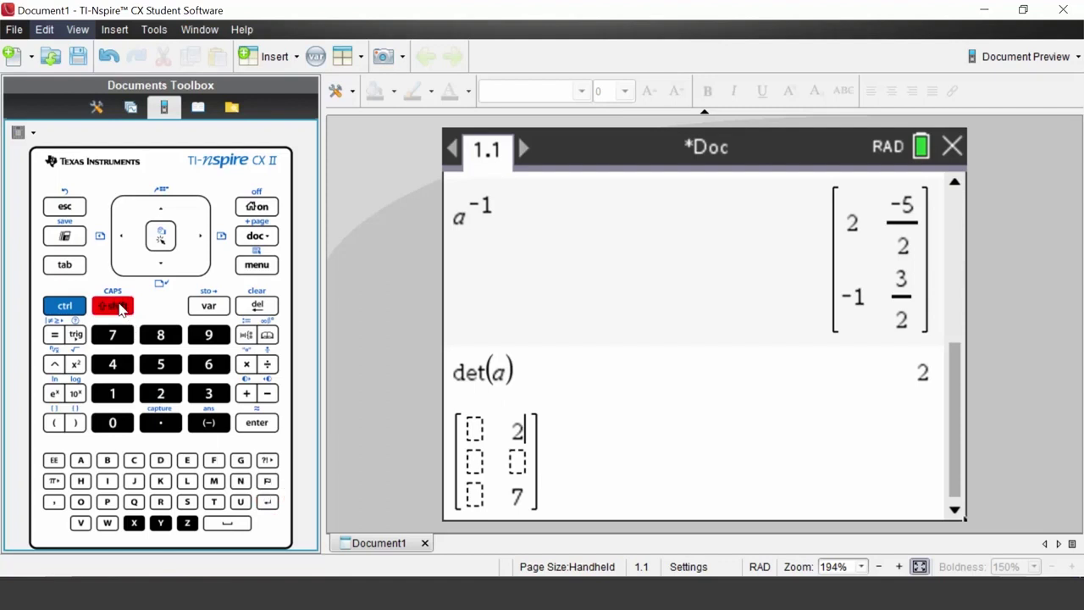
left_click(268, 503)
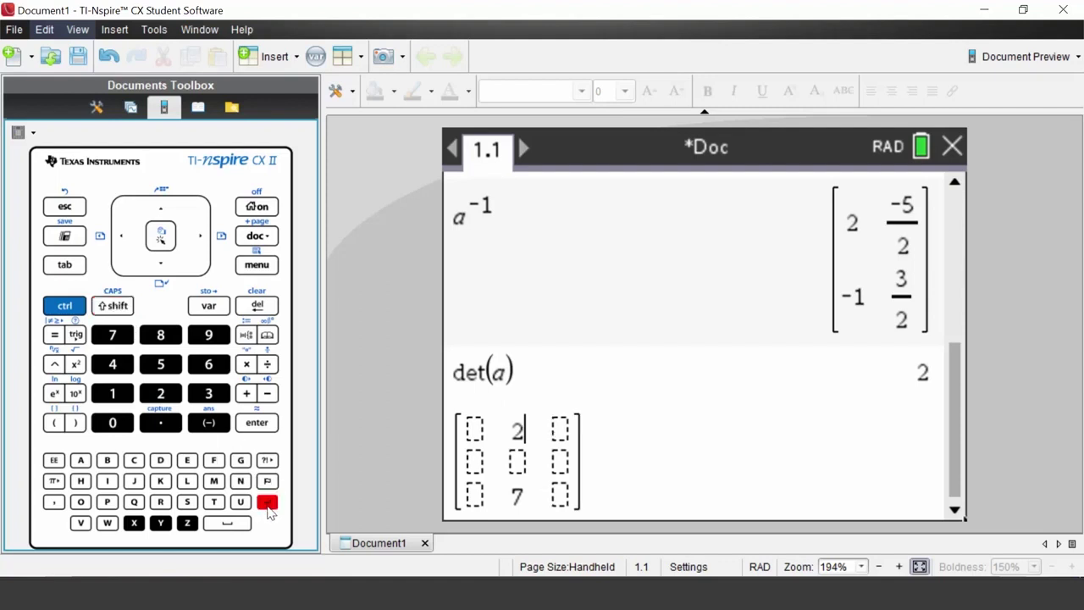